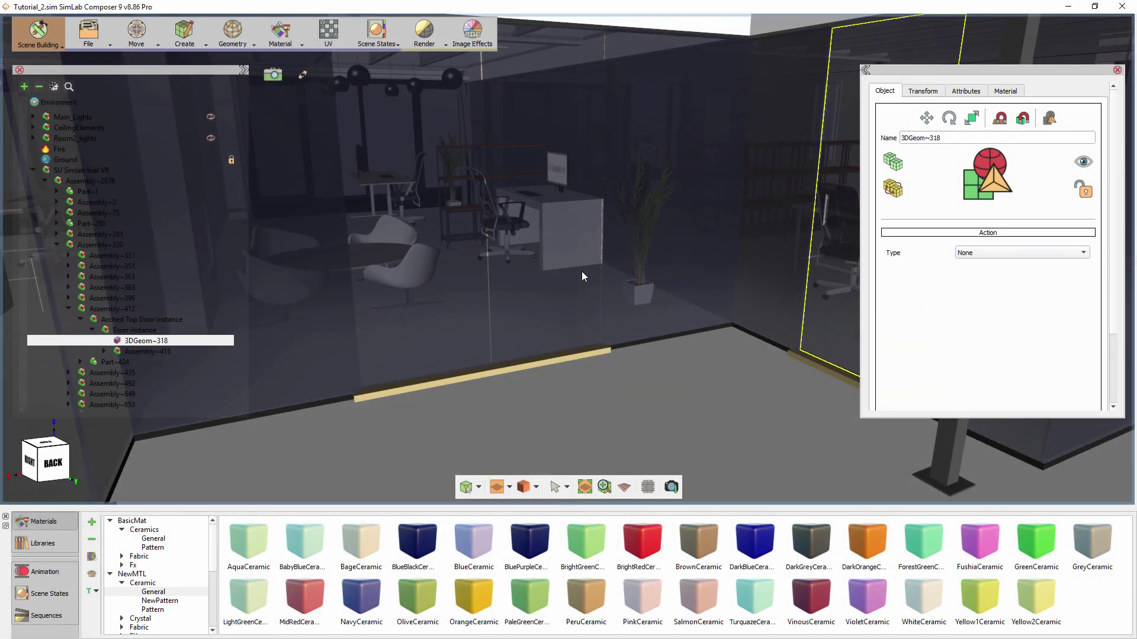
# - Switch the workspace from Scene Building to Virtual Reality mode
pyautogui.moveTo(581, 271); pyautogui.dragTo(361, 246)
pyautogui.moveTo(632, 240); pyautogui.dragTo(748, 222, button='middle')
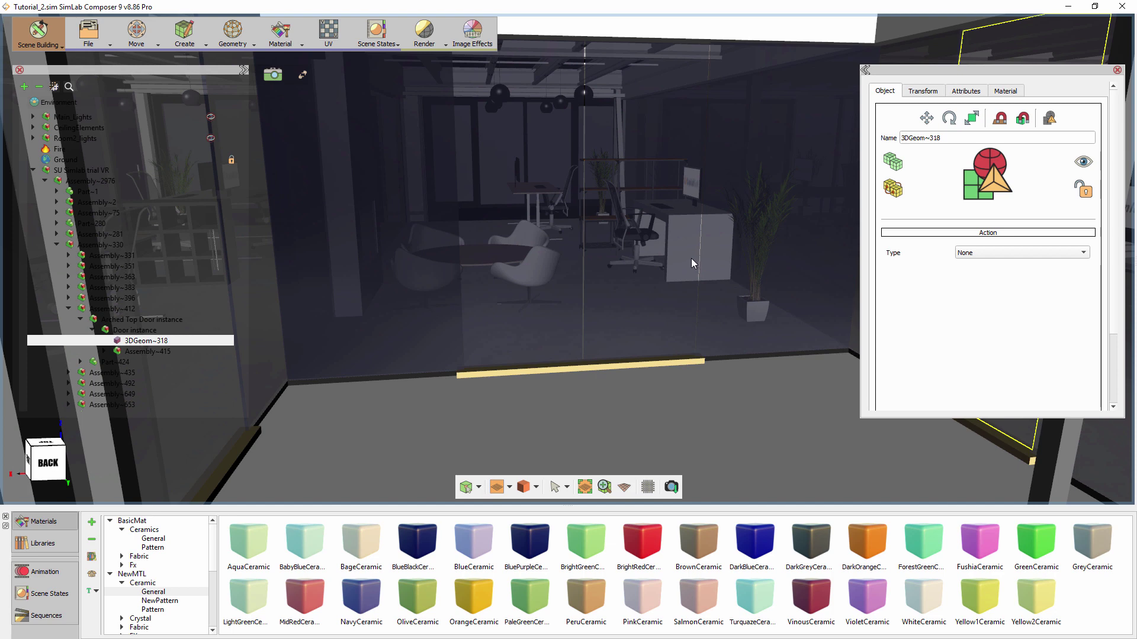
pyautogui.click(52, 44)
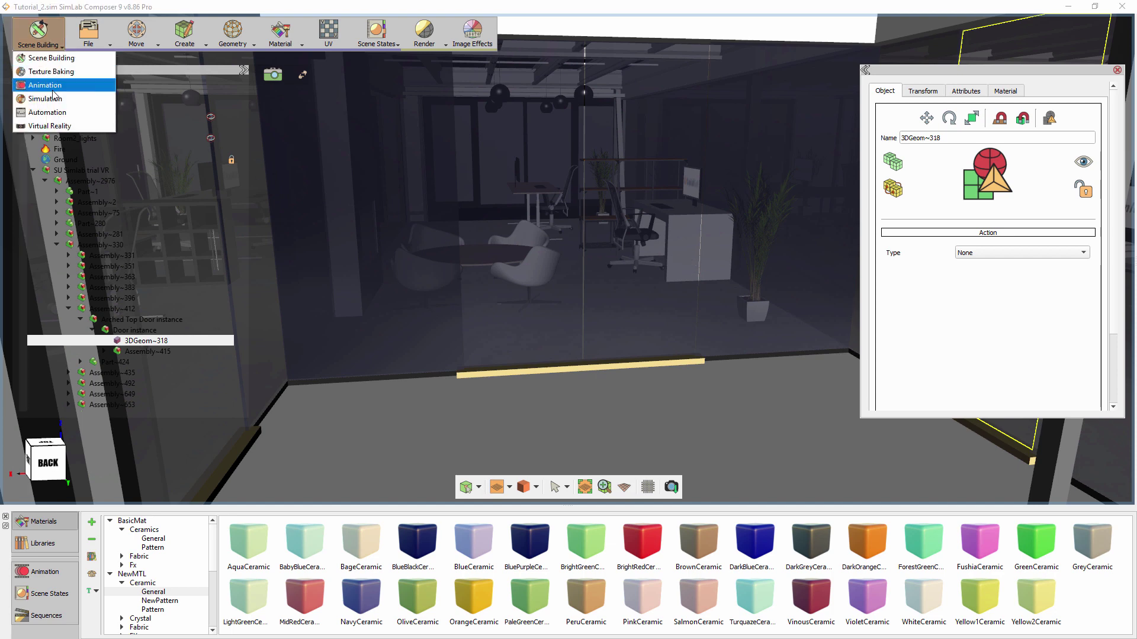
pyautogui.click(58, 126)
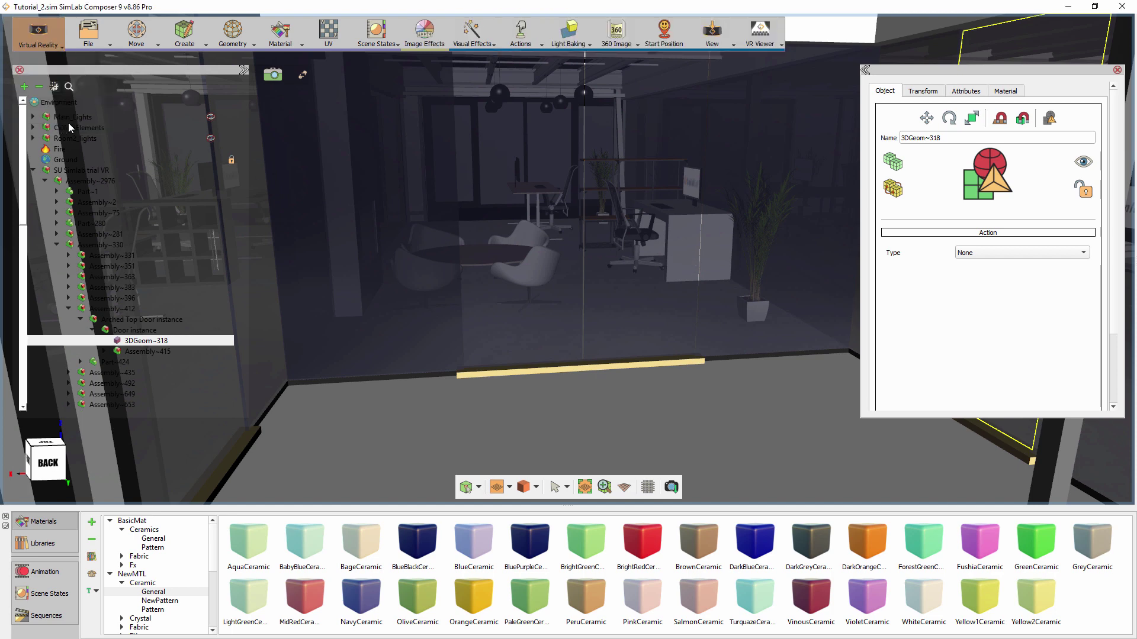
# - Place the viewer start position on the floor in front of the glass double door
pyautogui.click(655, 48)
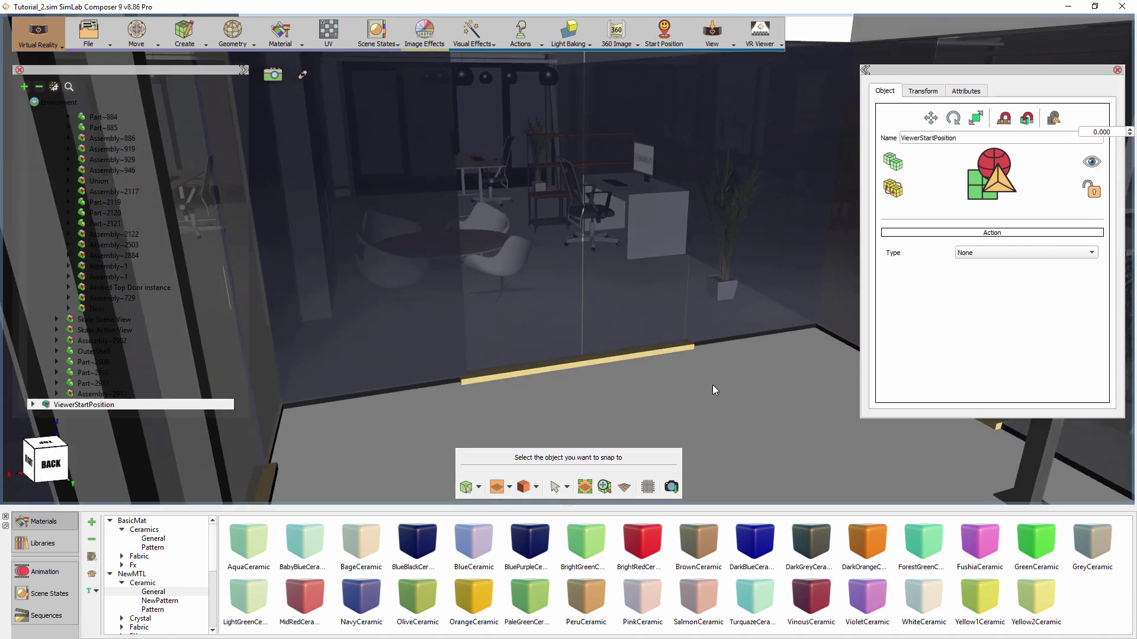
pyautogui.click(566, 361)
pyautogui.moveTo(536, 362); pyautogui.dragTo(631, 390, button='middle')
pyautogui.moveTo(681, 329); pyautogui.dragTo(778, 386)
pyautogui.moveTo(605, 322); pyautogui.dragTo(396, 319, button='middle')
pyautogui.moveTo(398, 323); pyautogui.dragTo(549, 271)
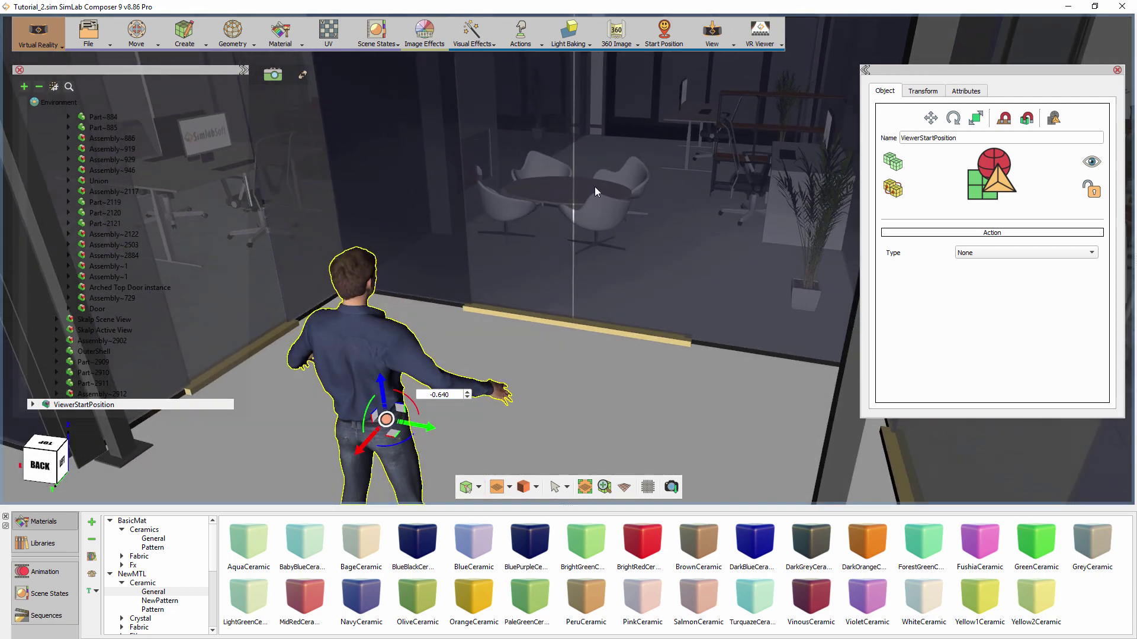
# - Animate the right glass door panel sliding open by -0.8 along its horizontal axis at frame 40
pyautogui.scroll(4, 594, 187)
pyautogui.click(560, 183)
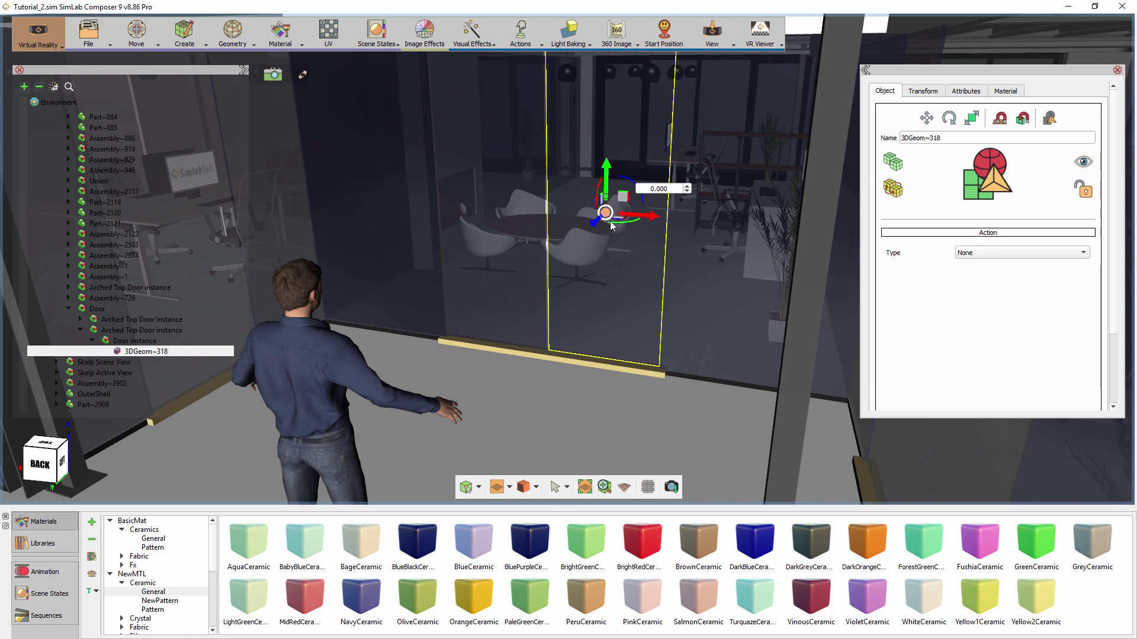
pyautogui.click(69, 573)
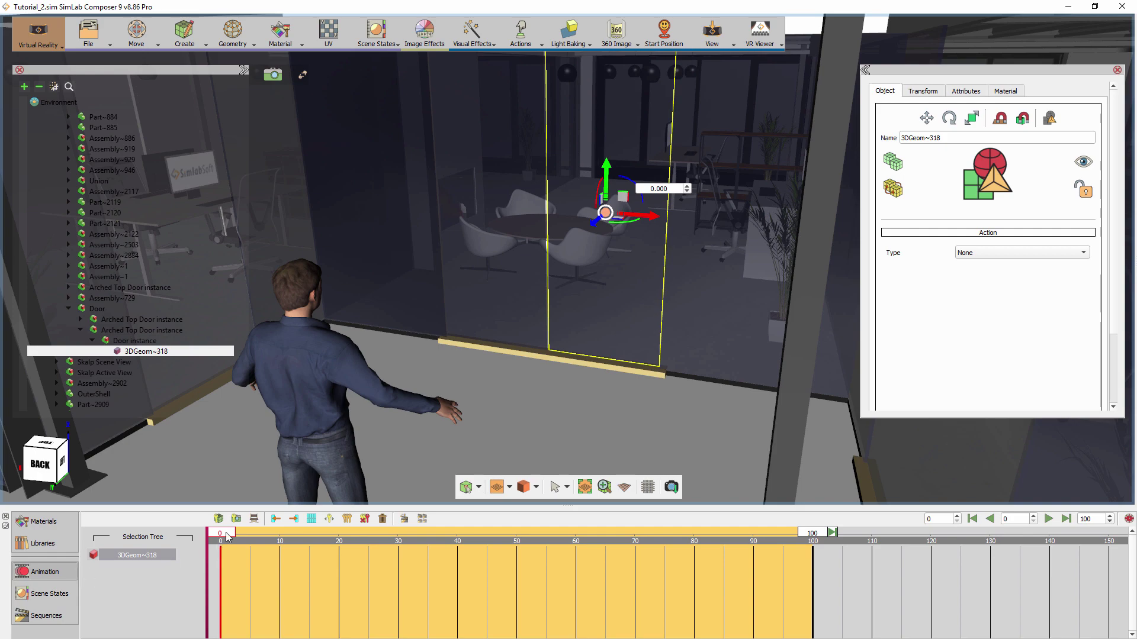
pyautogui.moveTo(227, 536); pyautogui.dragTo(457, 538)
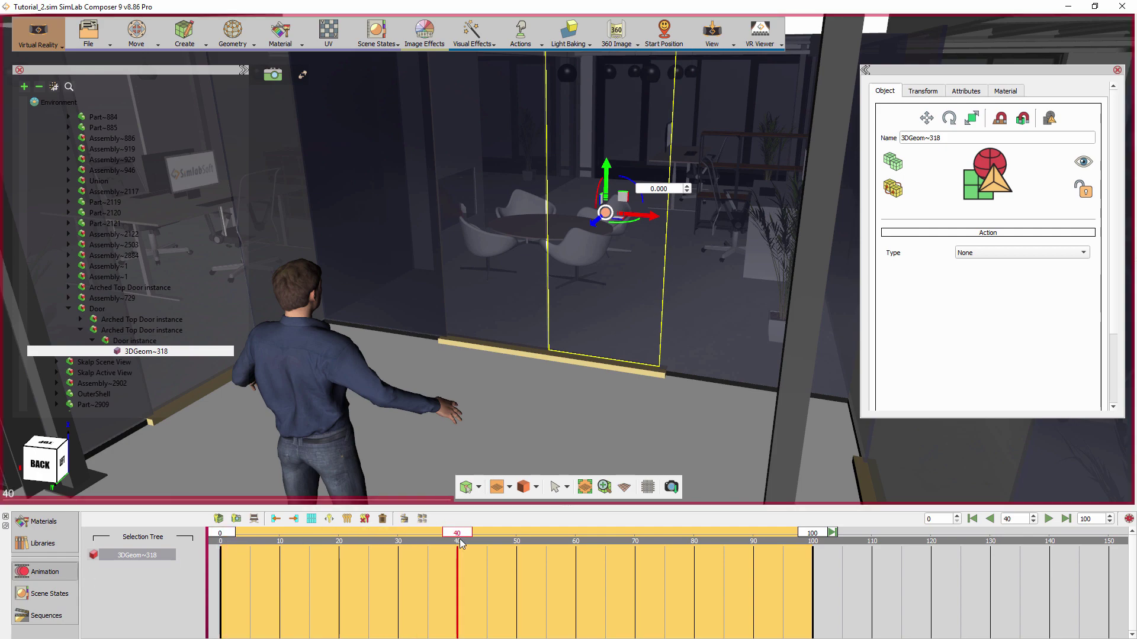
pyautogui.moveTo(602, 340)
pyautogui.mouseDown(button='middle')
pyautogui.moveTo(656, 342)
pyautogui.moveTo(618, 346)
pyautogui.mouseUp(button='middle')
pyautogui.scroll(2, 618, 346)
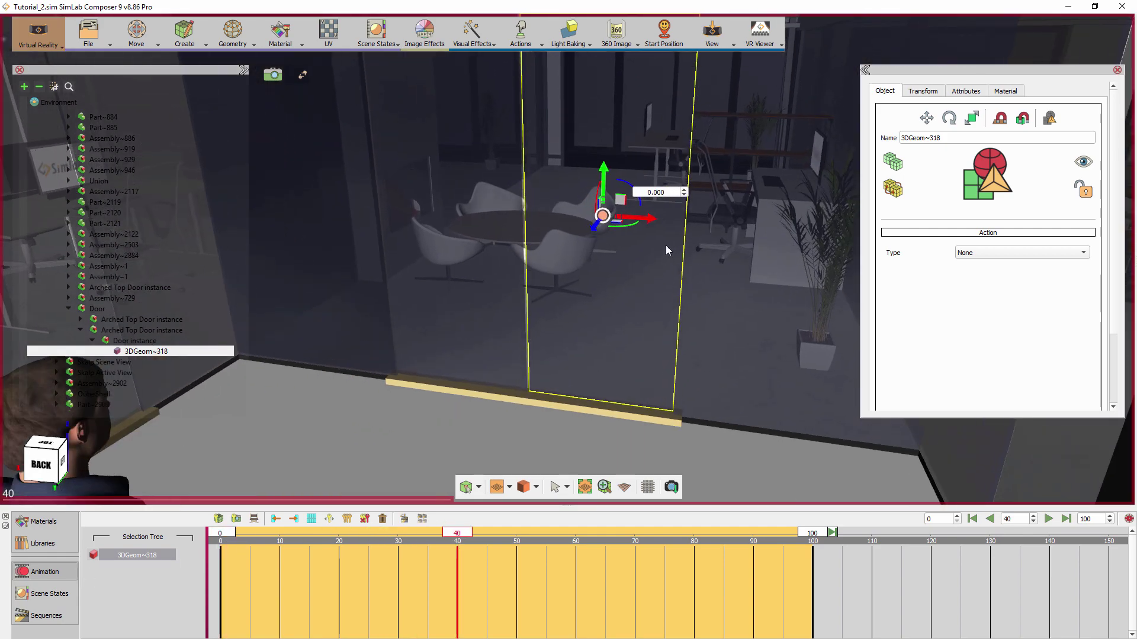
pyautogui.moveTo(649, 226); pyautogui.dragTo(765, 209)
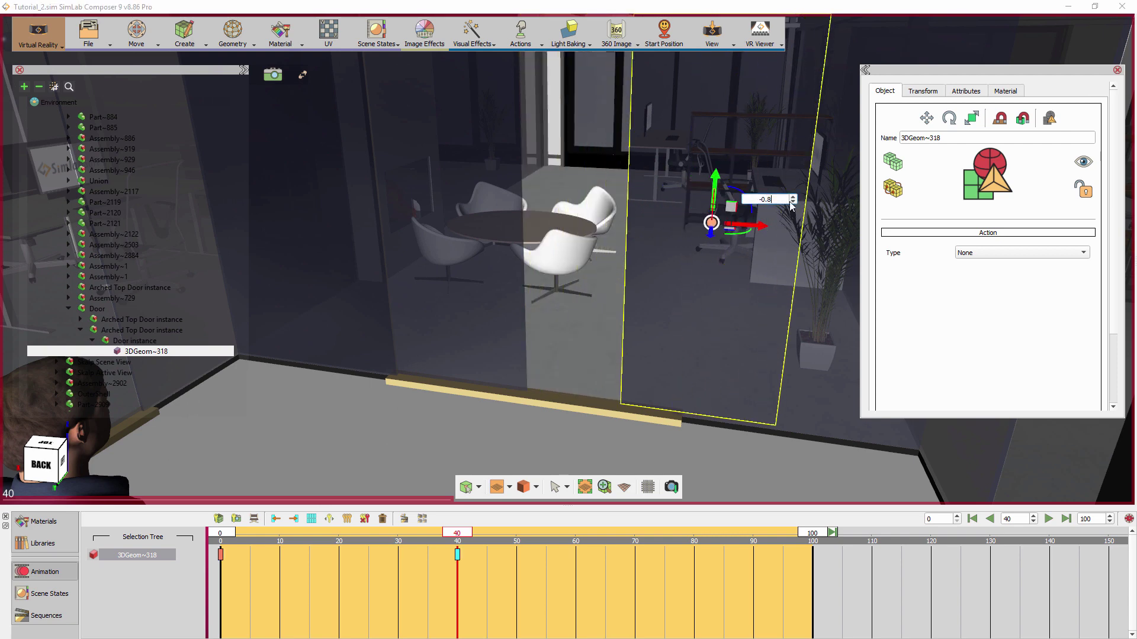
# - Slide the left glass door panel open by -0.8 along its horizontal axis at frame 40
pyautogui.click(463, 240)
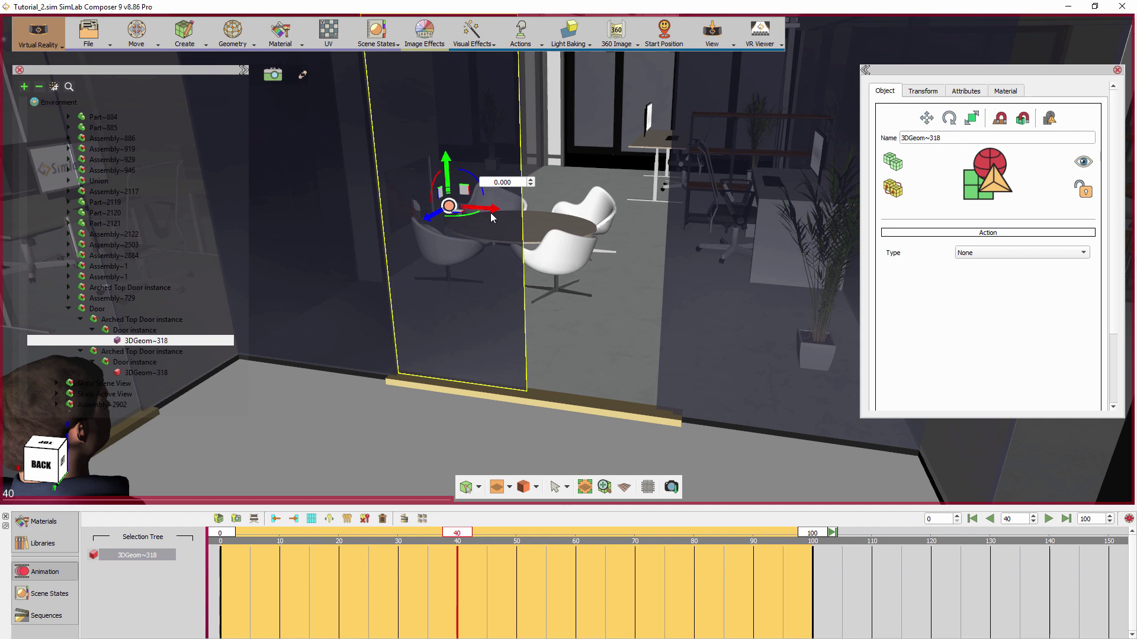
pyautogui.moveTo(488, 208); pyautogui.dragTo(424, 204)
pyautogui.doubleClick(438, 179)
pyautogui.write('8')
pyautogui.press('Return')
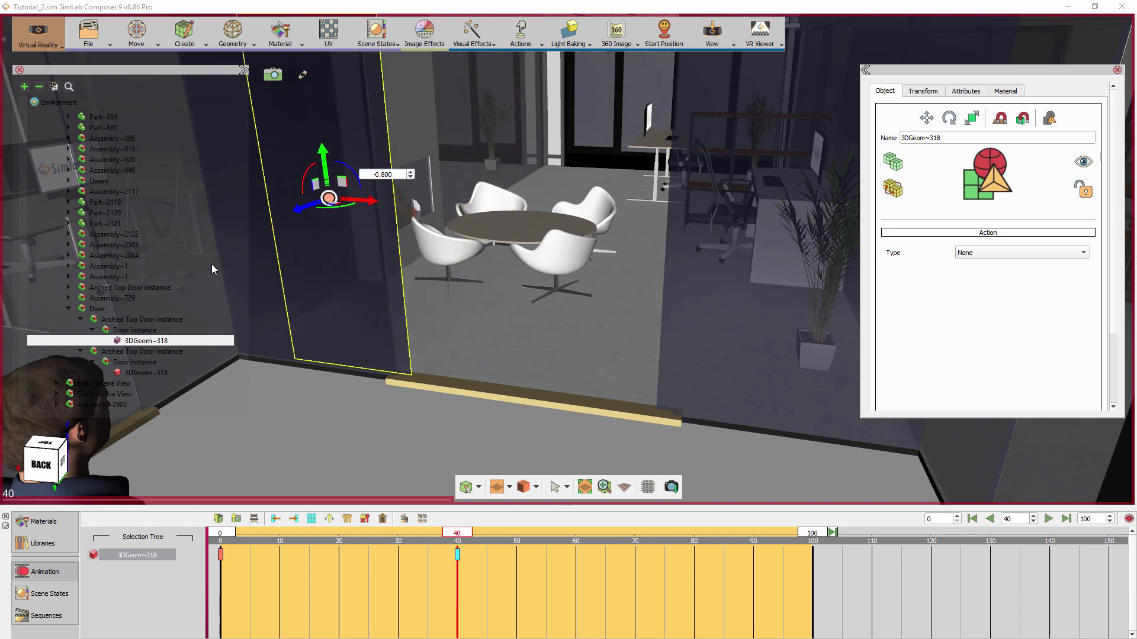
# - Select the Door group and all keyframes of both panels at frames 0 and 40
pyautogui.click(98, 309)
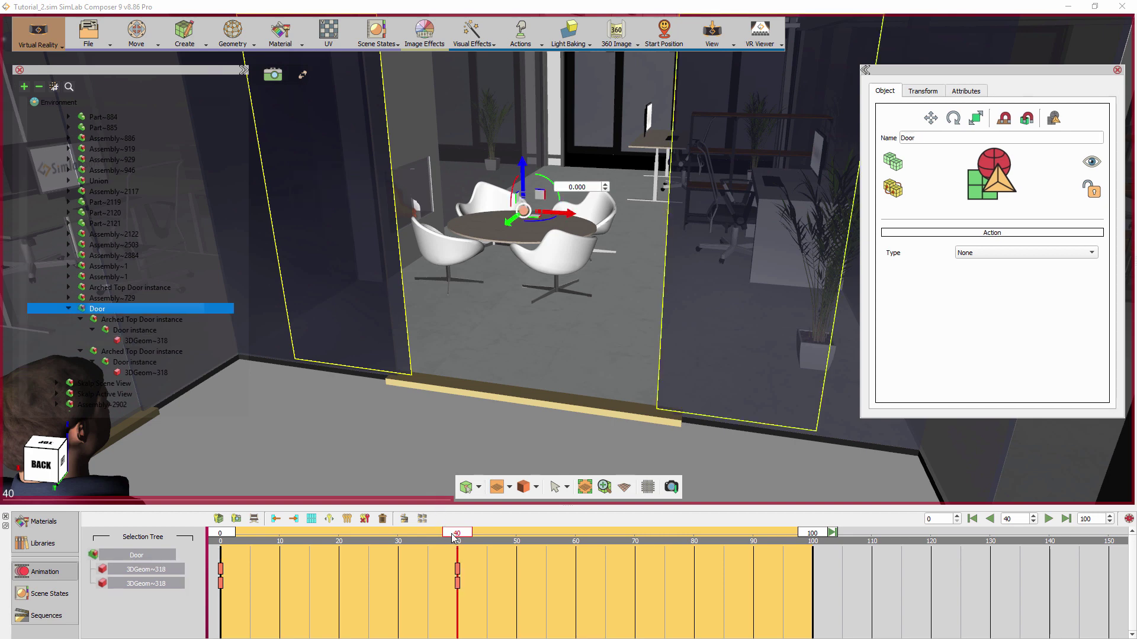
pyautogui.moveTo(454, 536)
pyautogui.mouseDown()
pyautogui.moveTo(220, 538)
pyautogui.moveTo(462, 561)
pyautogui.mouseUp()
pyautogui.moveTo(503, 608); pyautogui.dragTo(213, 536)
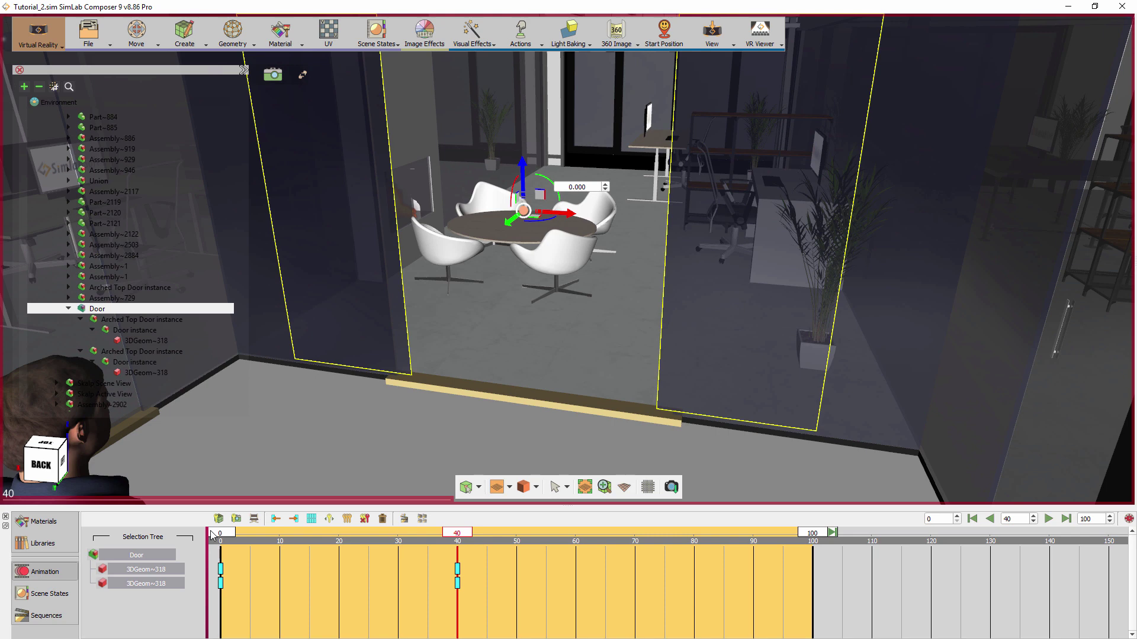
# - Create a renamed animation sequence from the selected door keyframes, with Create Reverse and Delete Keyframes From Timeline enabled
pyautogui.click(403, 518)
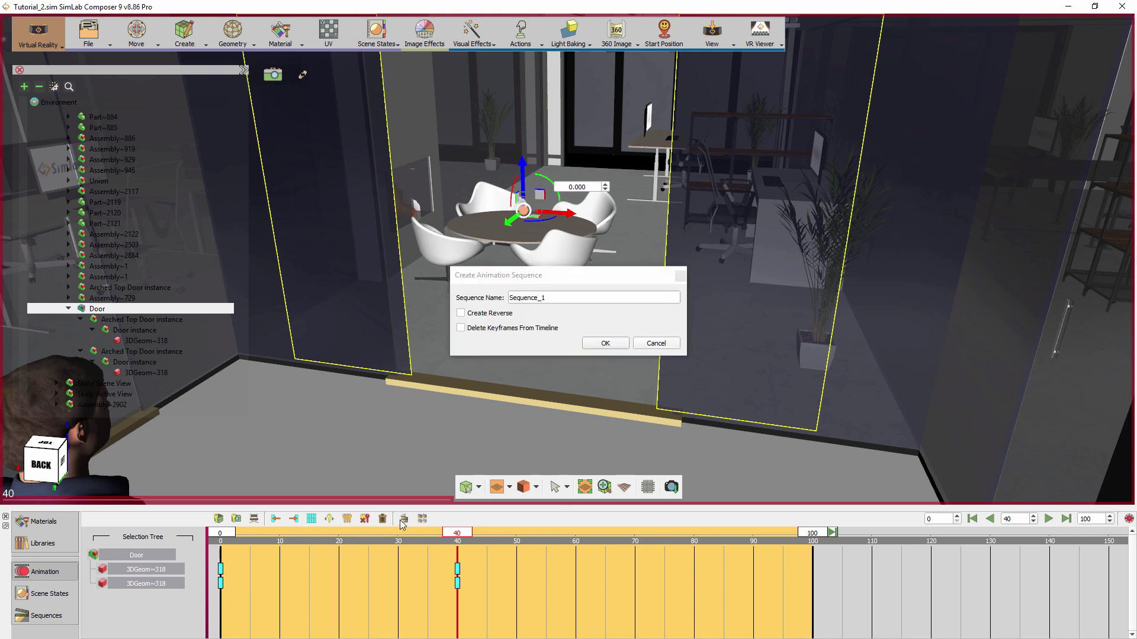
pyautogui.click(492, 314)
pyautogui.click(493, 330)
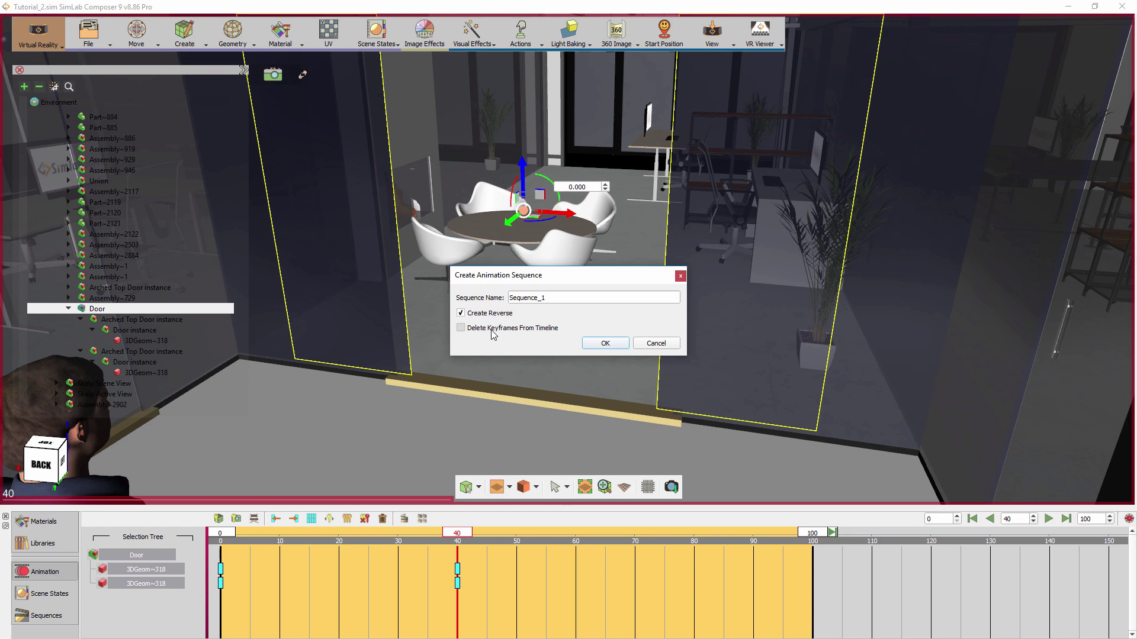
pyautogui.moveTo(557, 298); pyautogui.dragTo(509, 298)
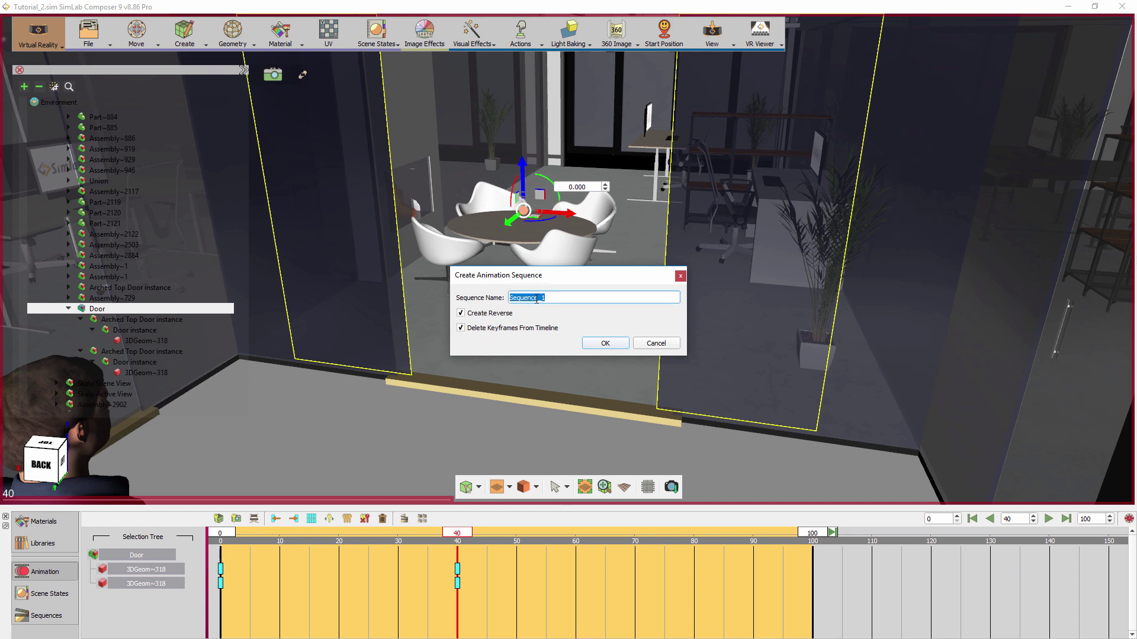
pyautogui.write('S')
pyautogui.click(595, 344)
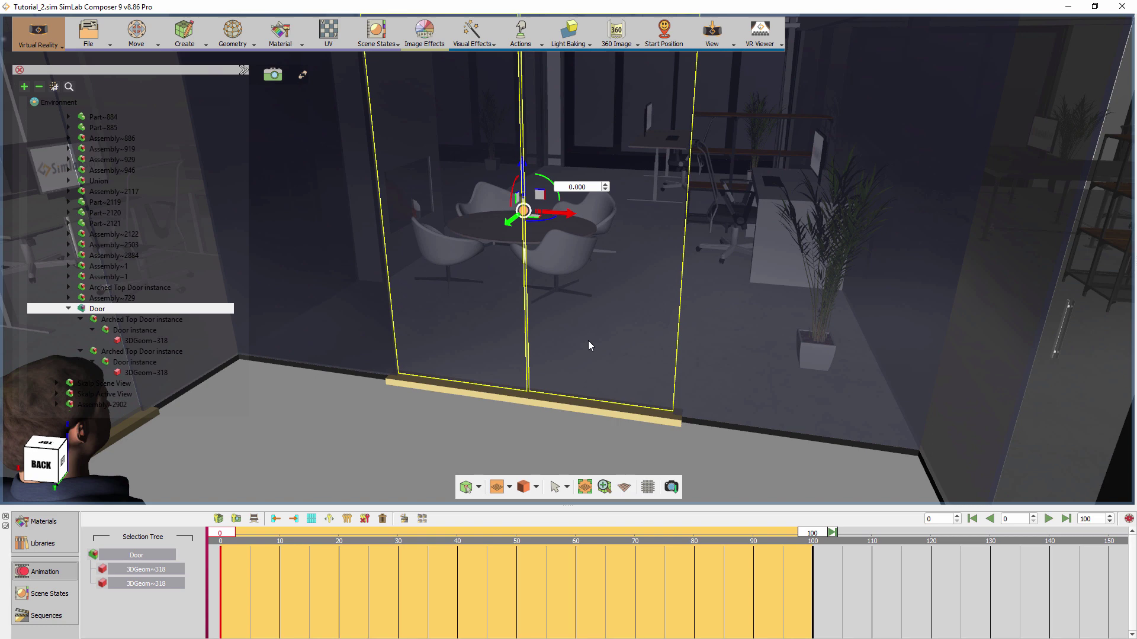
# - Open the VR Events editor, move it clear of the door, and select the event entry in its list
pyautogui.scroll(-1, 589, 335)
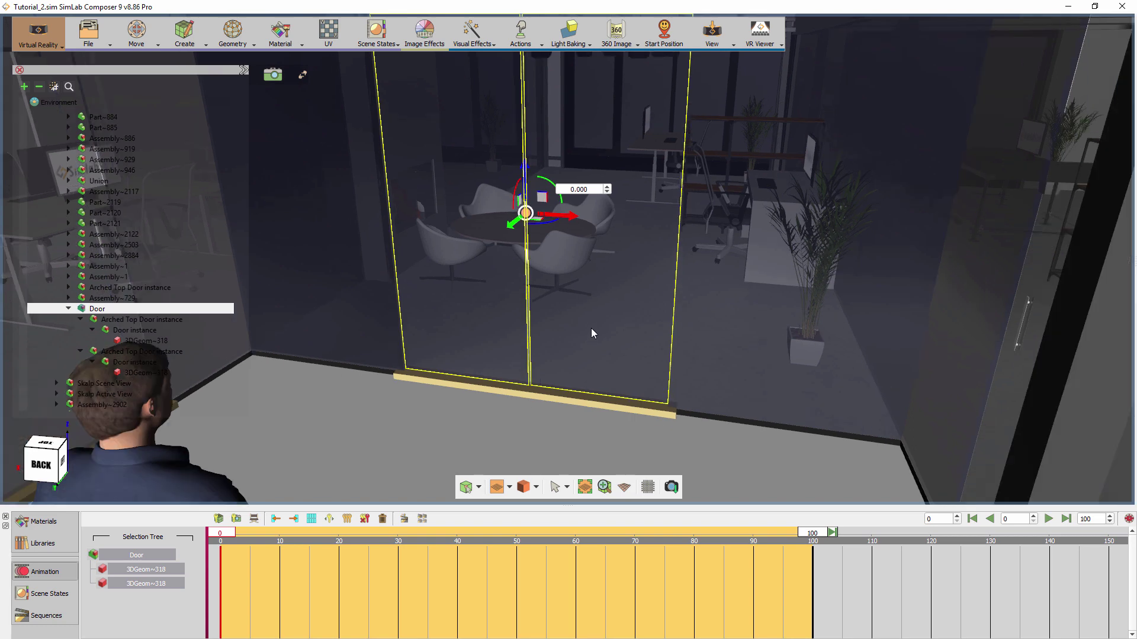
pyautogui.click(529, 47)
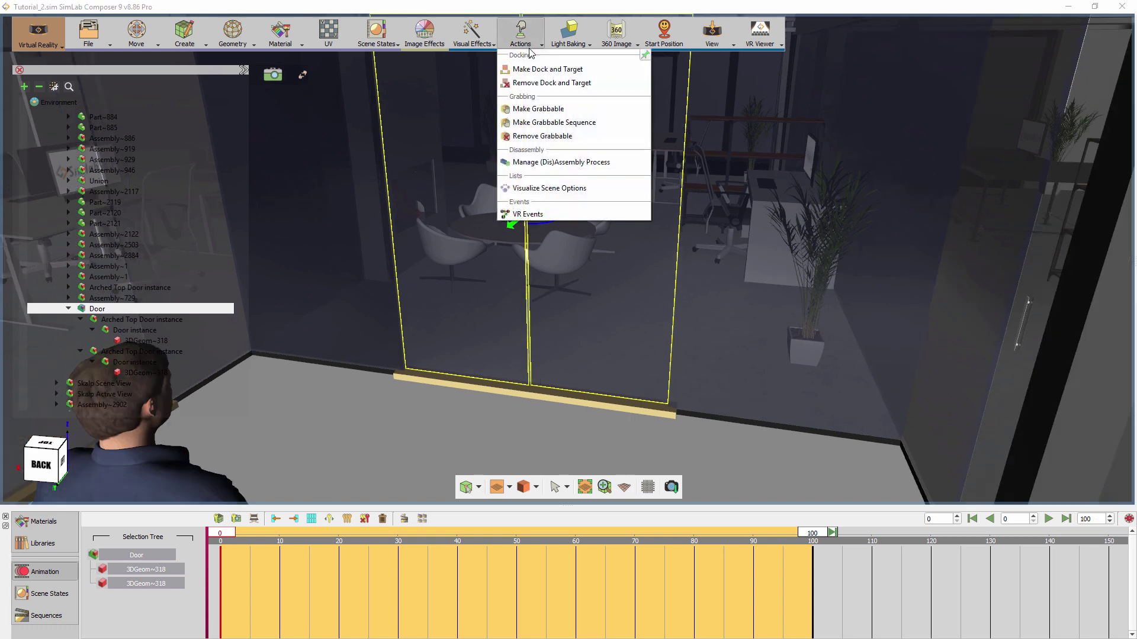
pyautogui.click(532, 215)
pyautogui.moveTo(530, 225); pyautogui.dragTo(751, 80)
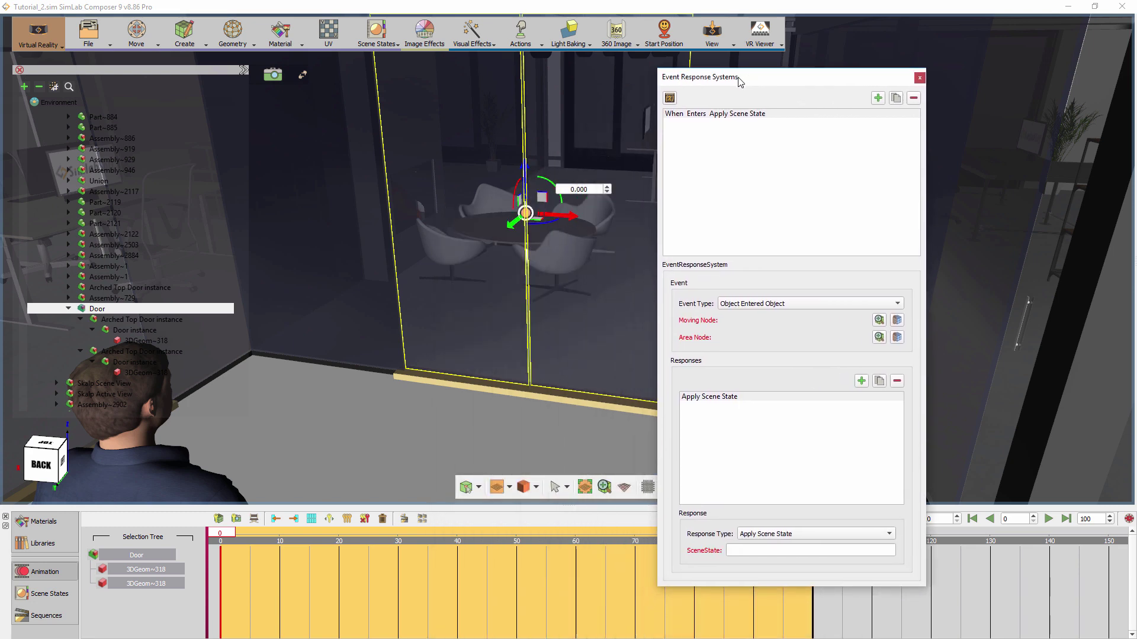
pyautogui.click(737, 120)
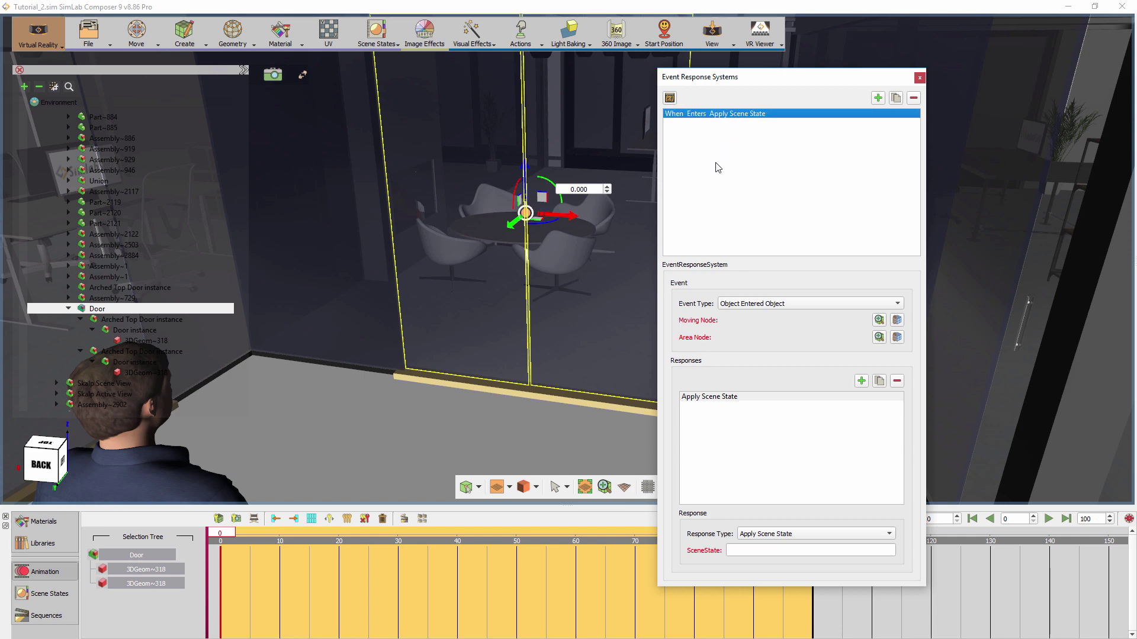
# - Examine the available event types and response types for the selected VR event
pyautogui.click(780, 304)
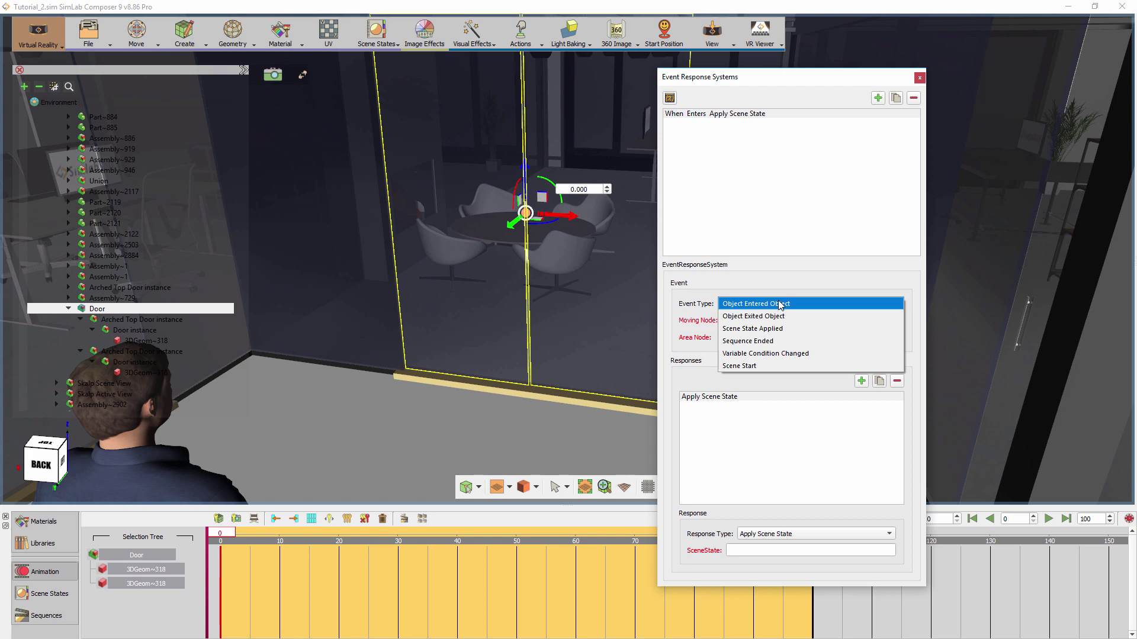
pyautogui.click(780, 305)
pyautogui.click(761, 399)
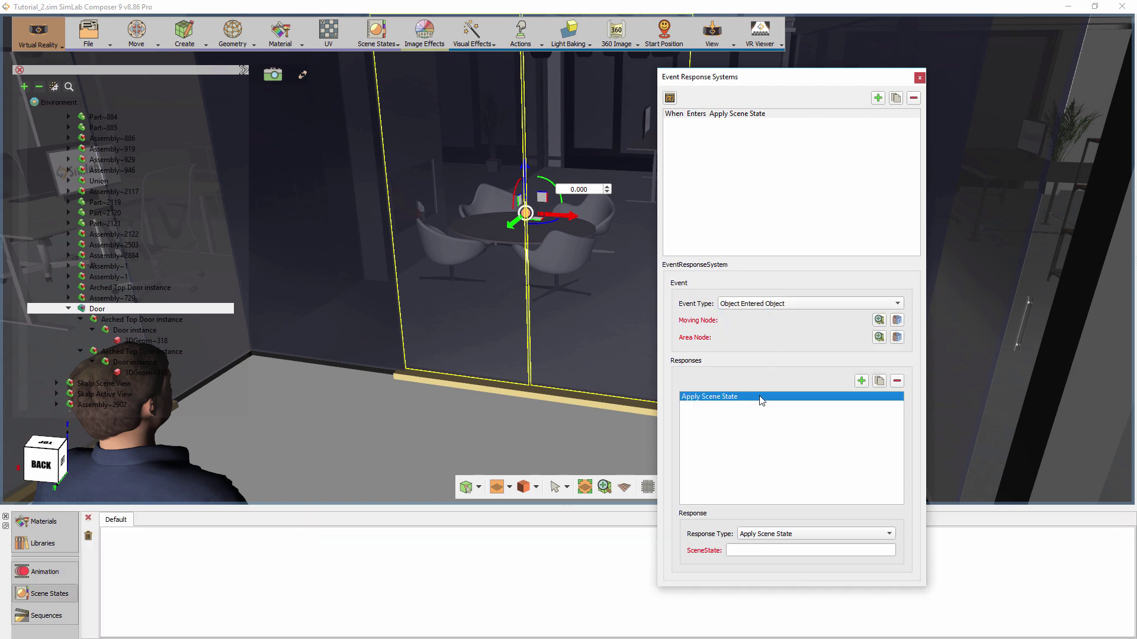
pyautogui.click(783, 536)
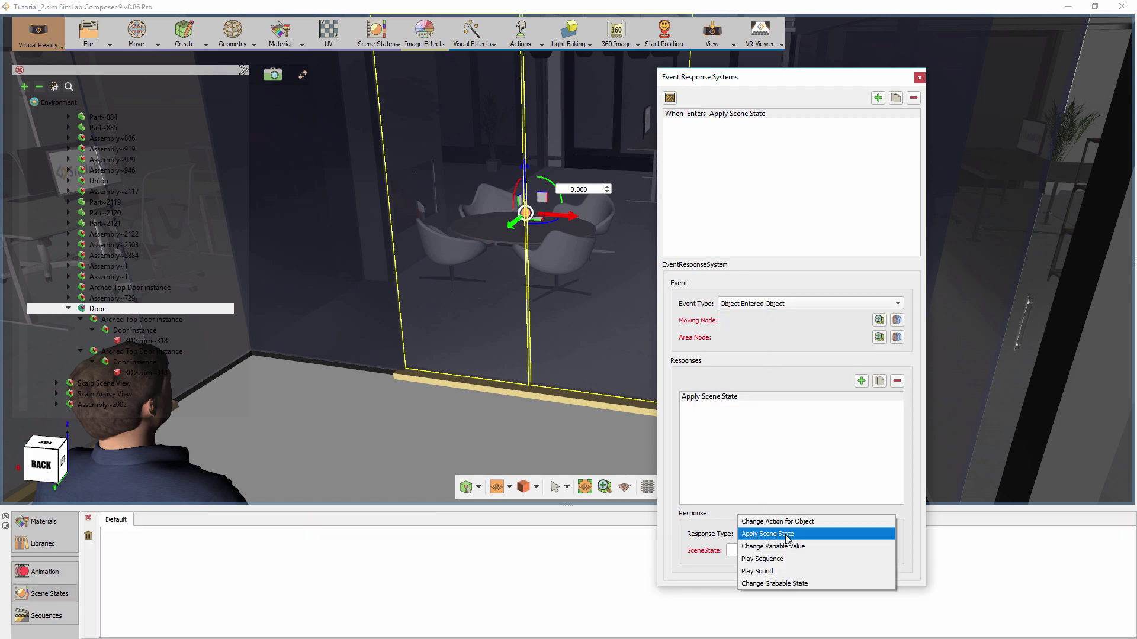
pyautogui.click(787, 501)
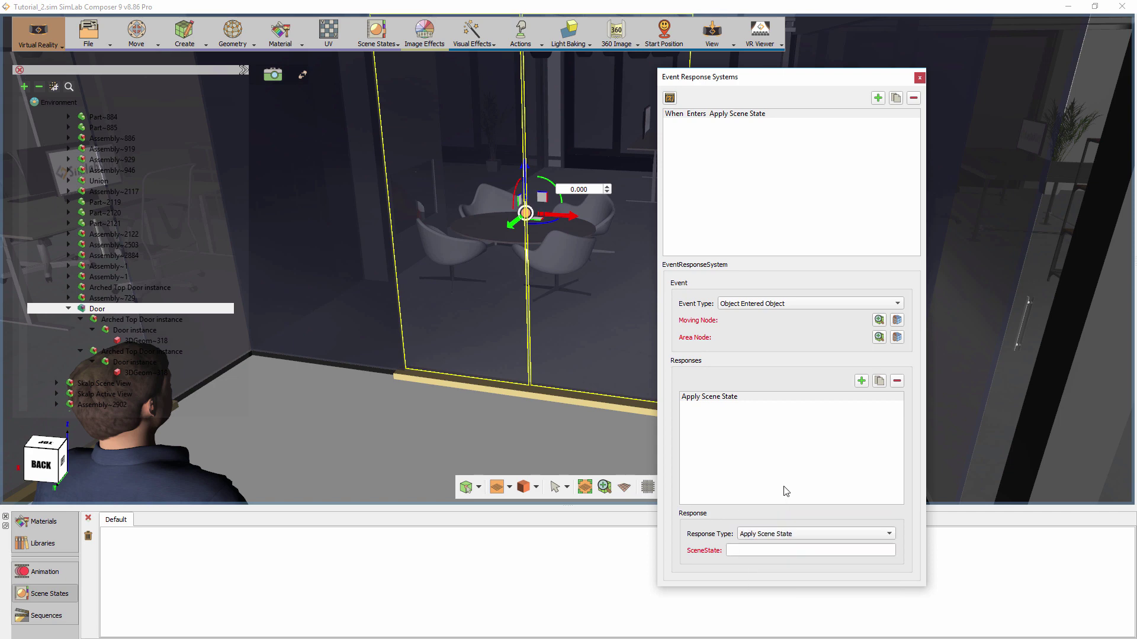
pyautogui.moveTo(588, 385); pyautogui.dragTo(556, 379, button='middle')
pyautogui.scroll(-1, 556, 378)
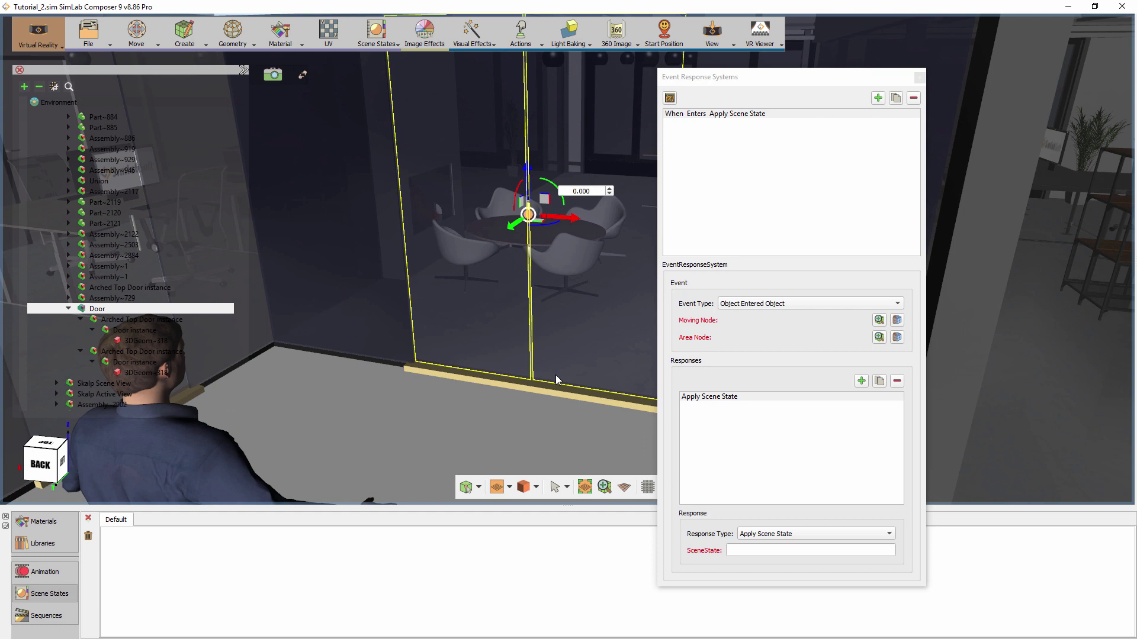
# - Keep the event type as Object Entered Object and assign ViewerStartPosition as its moving node
pyautogui.click(766, 304)
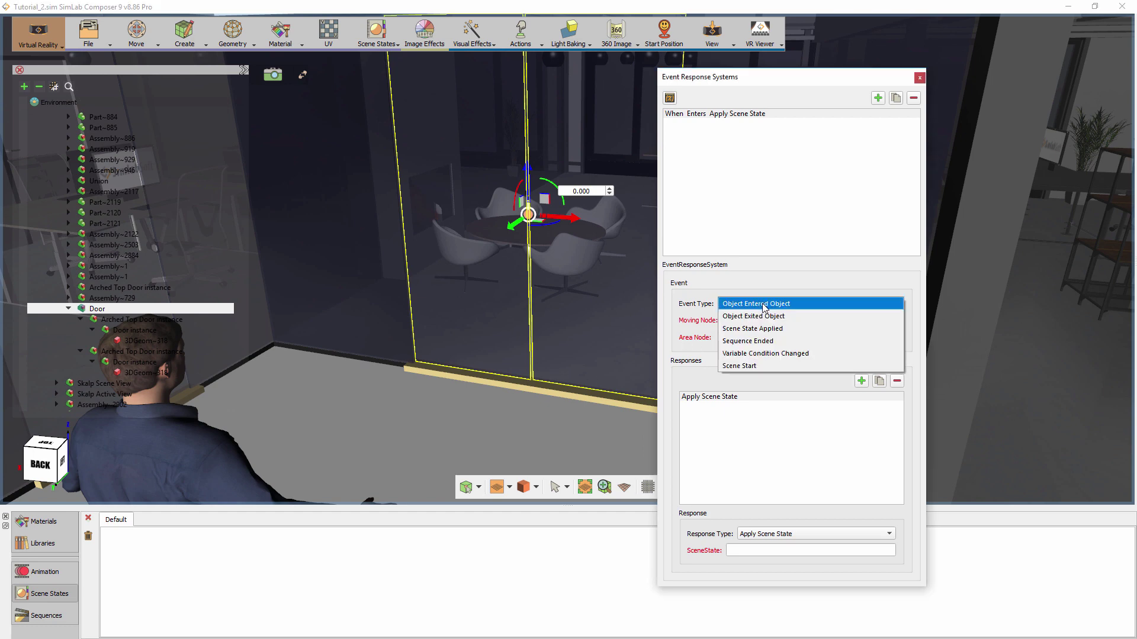
pyautogui.click(755, 304)
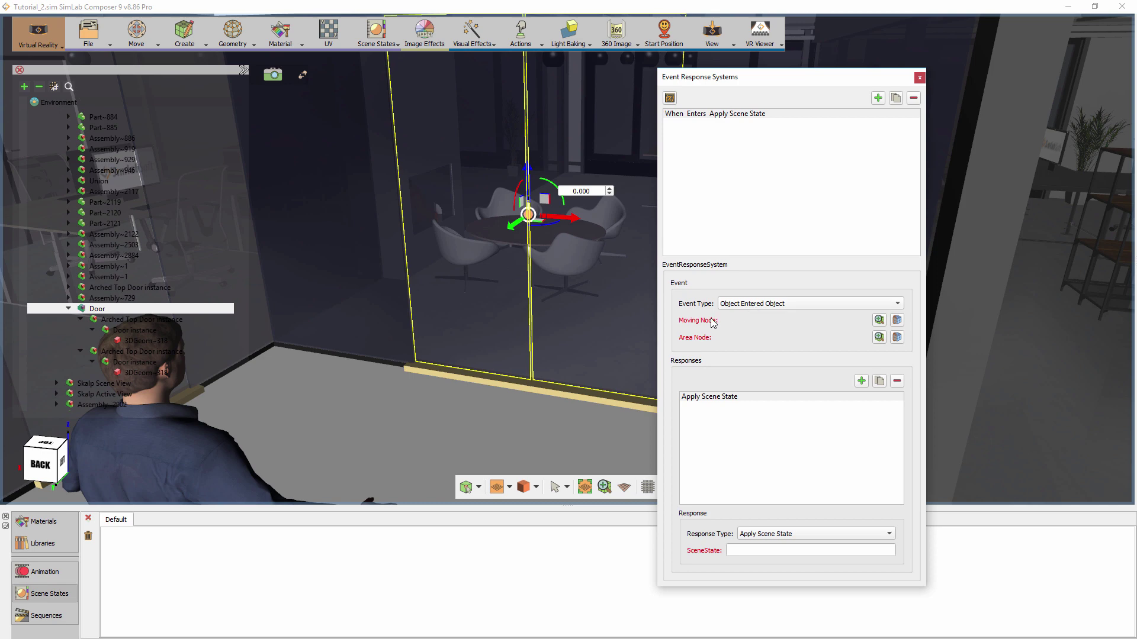
pyautogui.click(261, 485)
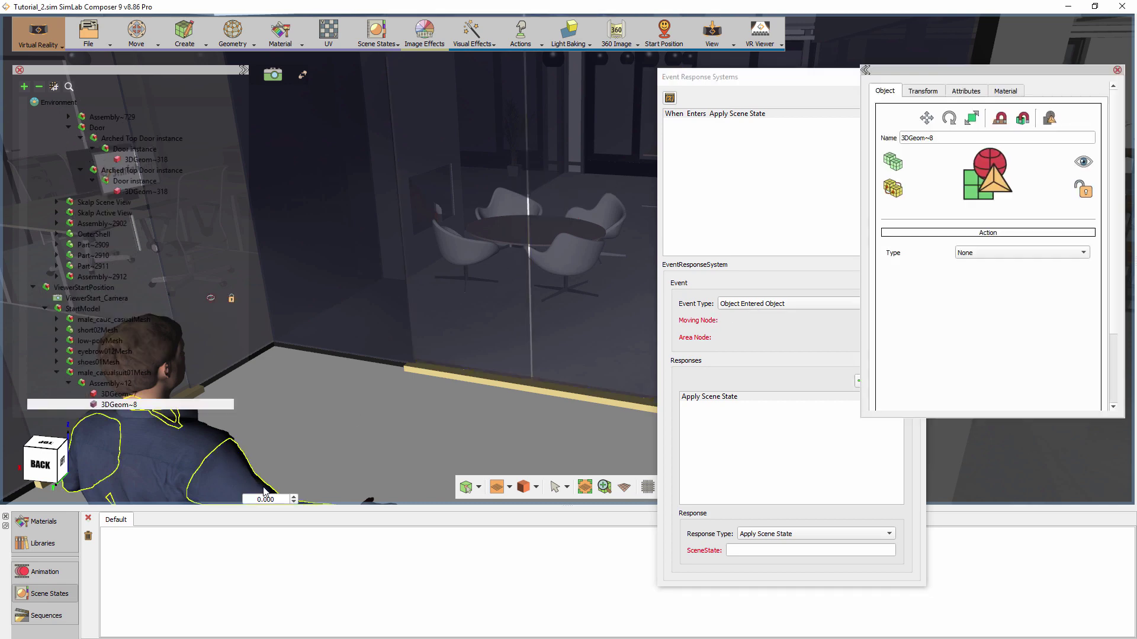
pyautogui.click(79, 289)
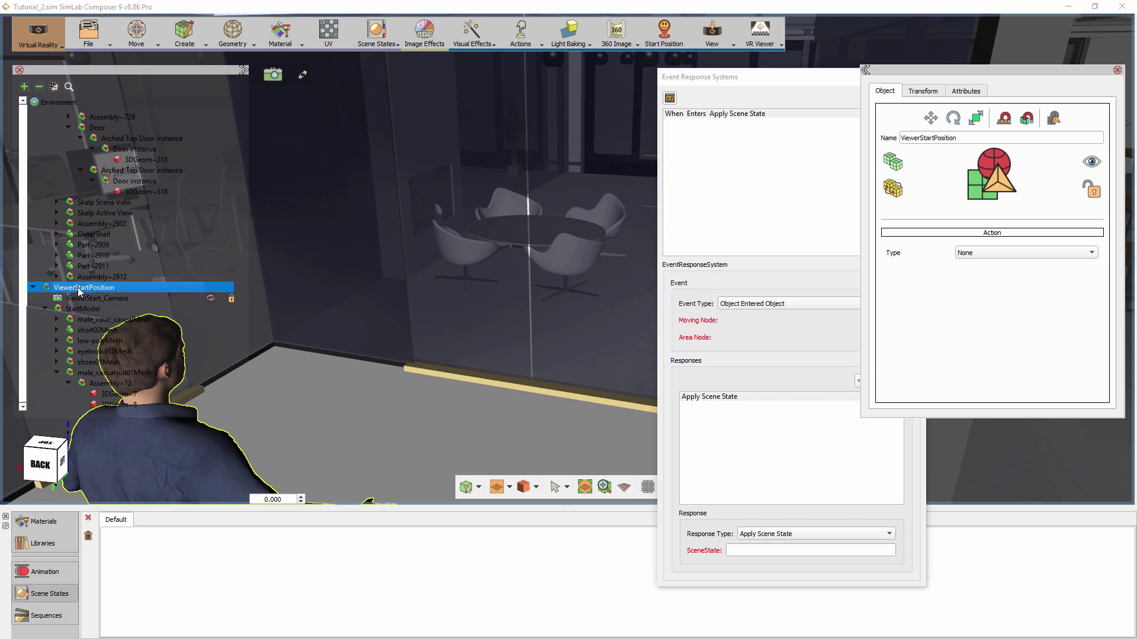
pyautogui.moveTo(742, 77); pyautogui.dragTo(718, 76)
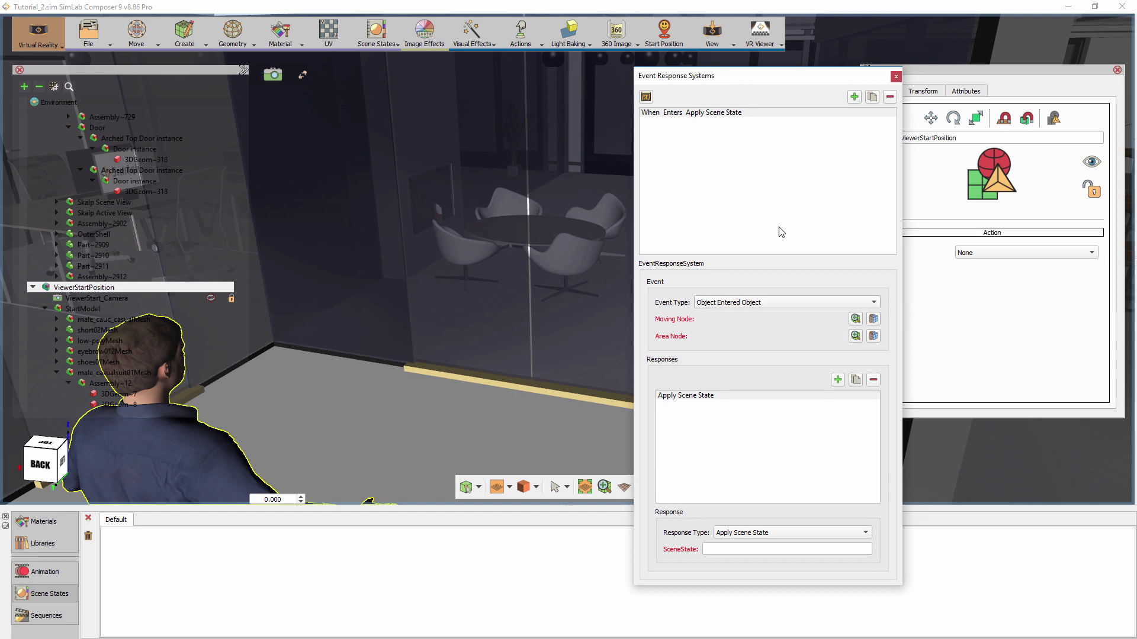
pyautogui.click(874, 319)
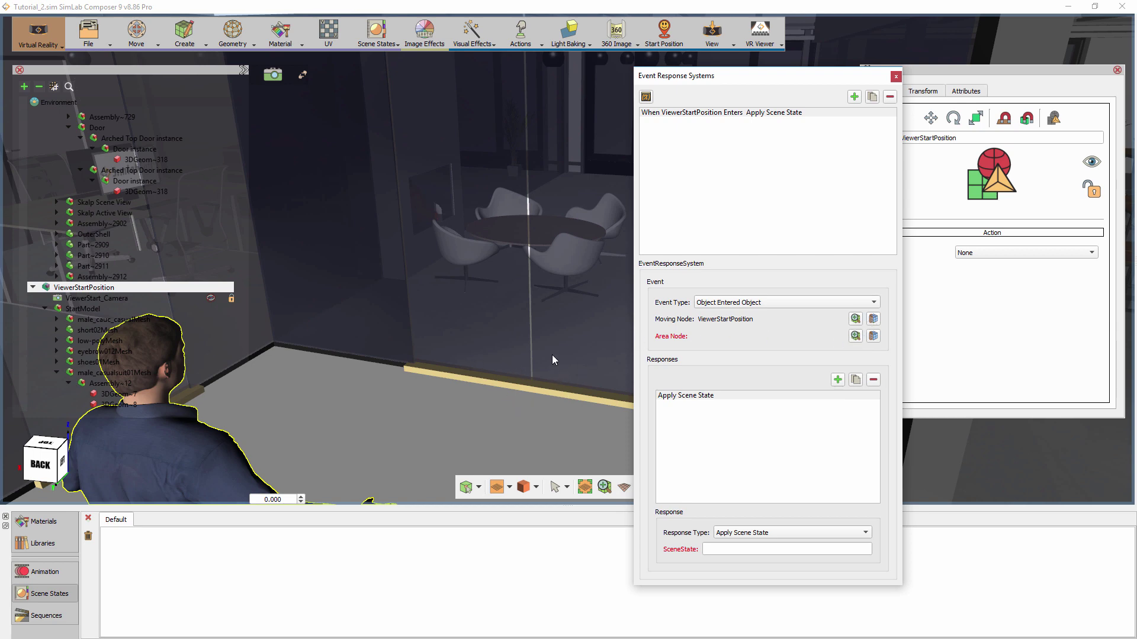
# - Create a cylinder with radius 1.00 and height 1.00 at the sliding glass door and select its geometry
pyautogui.moveTo(559, 357); pyautogui.dragTo(462, 344, button='middle')
pyautogui.scroll(-3, 462, 344)
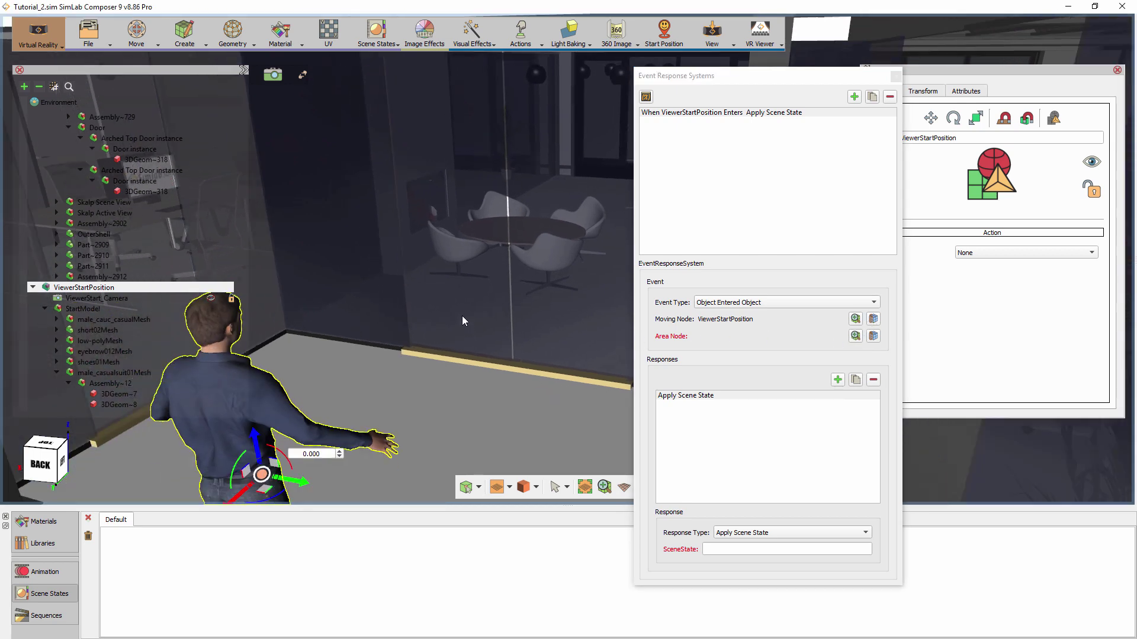
pyautogui.click(180, 46)
pyautogui.moveTo(190, 82)
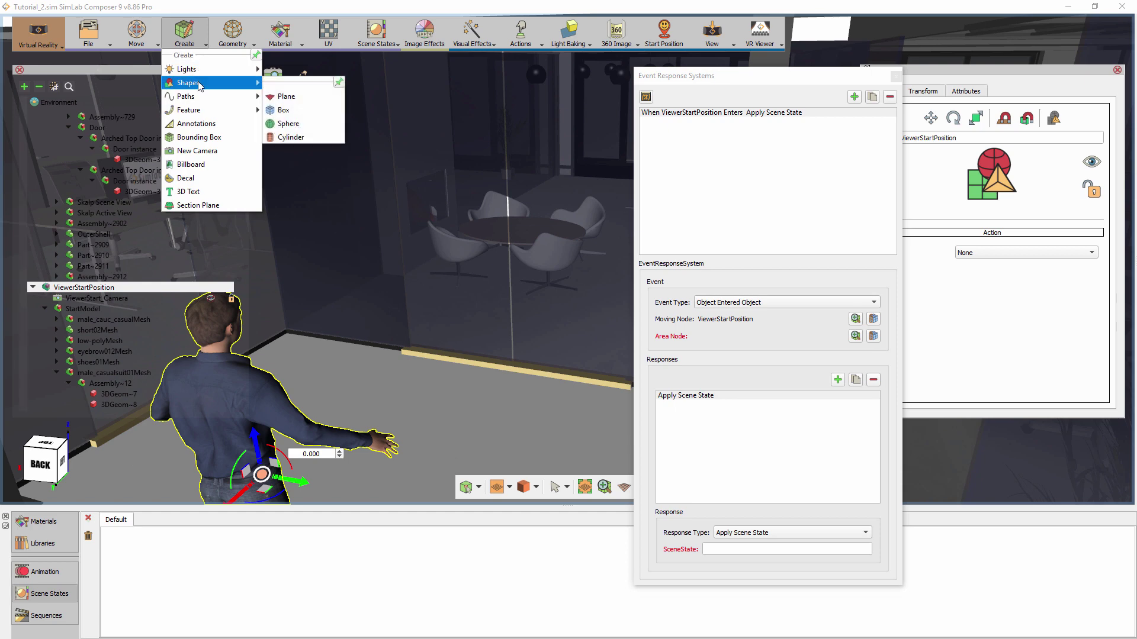
pyautogui.click(289, 137)
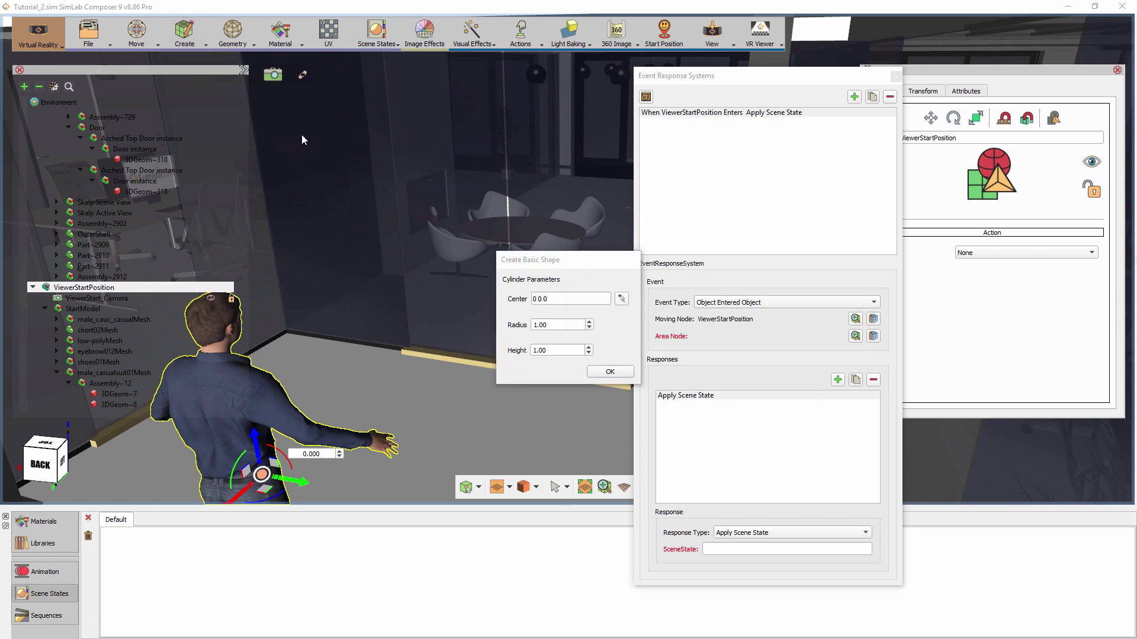
pyautogui.click(610, 371)
pyautogui.click(512, 374)
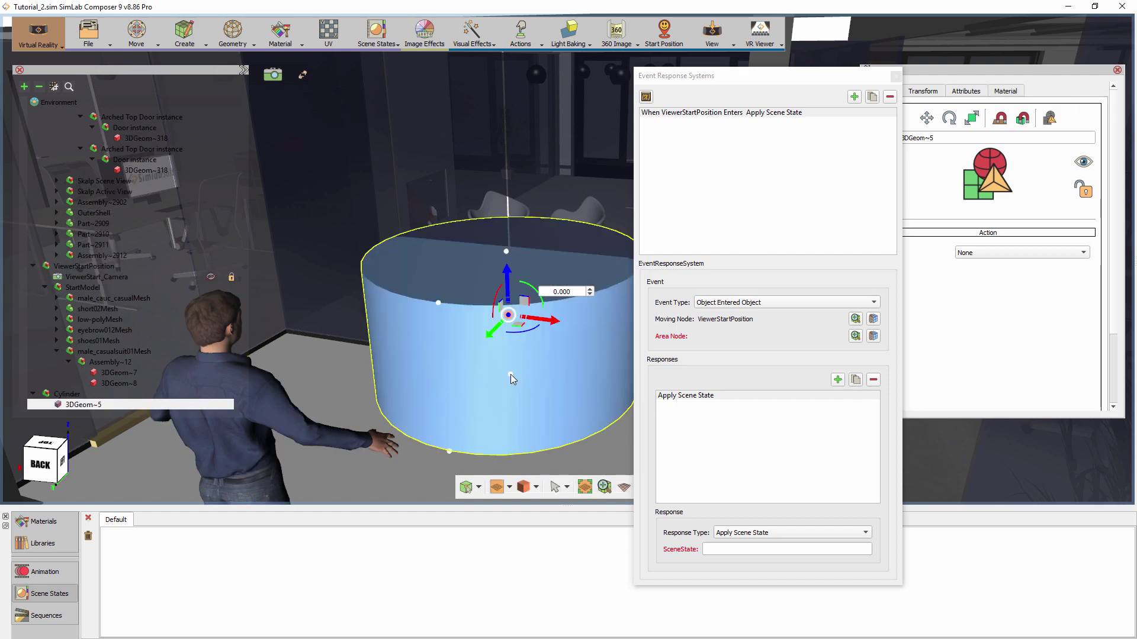
# - Reshape the cylinder into a low disc with a radius of about 1.18, positioned across the sliding door's threshold
pyautogui.moveTo(490, 335); pyautogui.dragTo(492, 336)
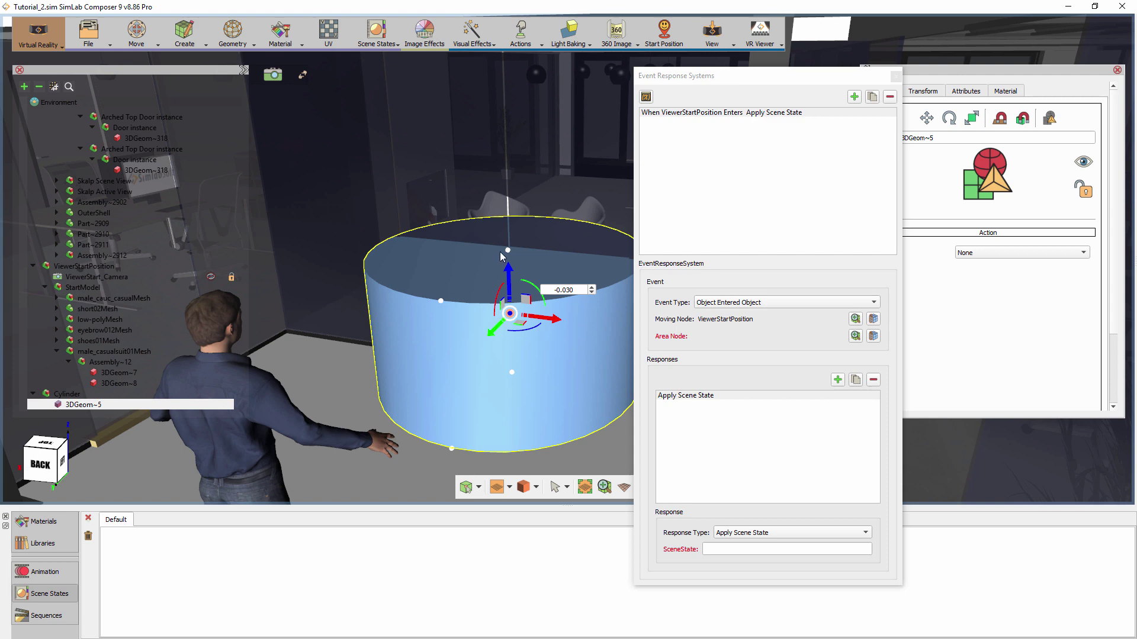
pyautogui.click(507, 250)
pyautogui.moveTo(507, 242); pyautogui.dragTo(512, 332)
pyautogui.moveTo(512, 348); pyautogui.dragTo(520, 382, button='middle')
pyautogui.click(513, 354)
pyautogui.moveTo(492, 373); pyautogui.dragTo(509, 362)
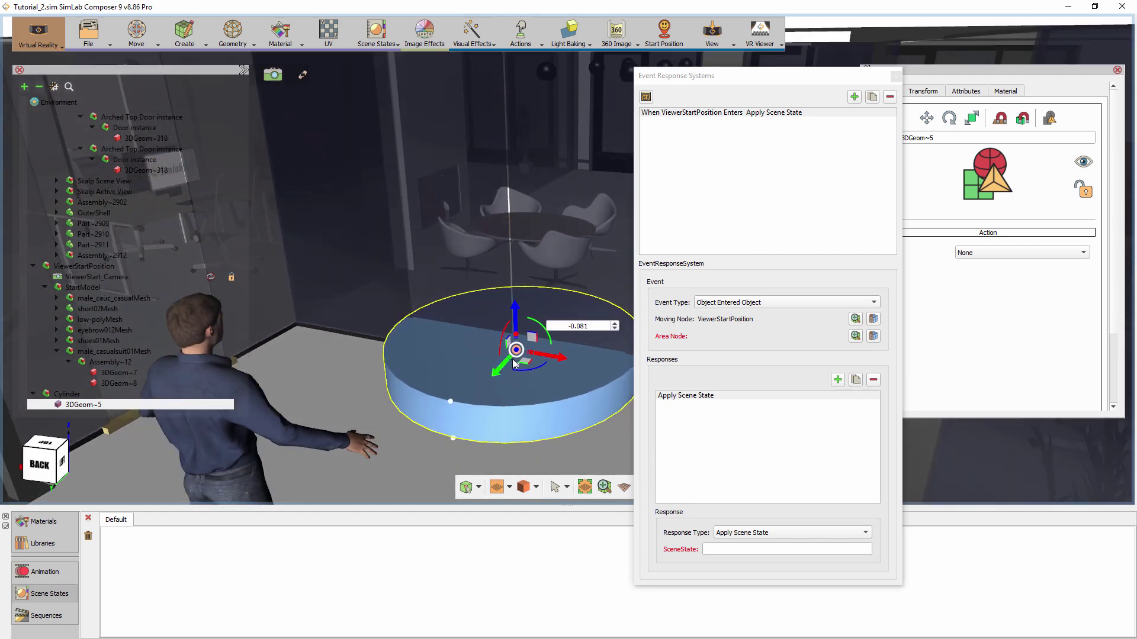
pyautogui.moveTo(451, 400); pyautogui.dragTo(431, 422)
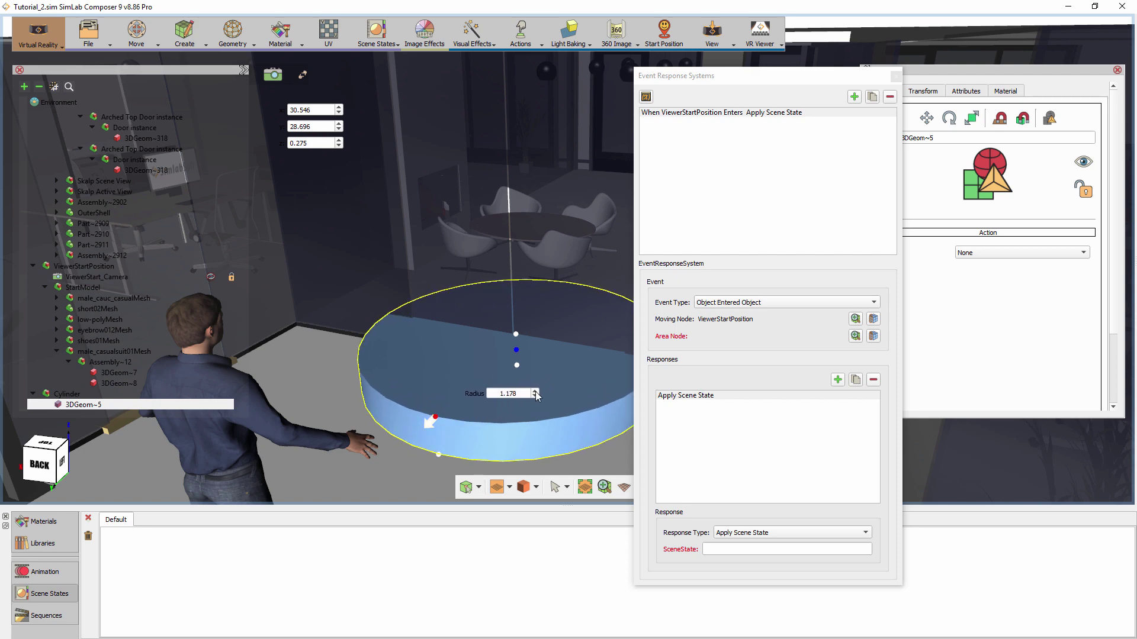
# - Assign the whole Cylinder node as the area node of the Object Entered Object event
pyautogui.click(82, 395)
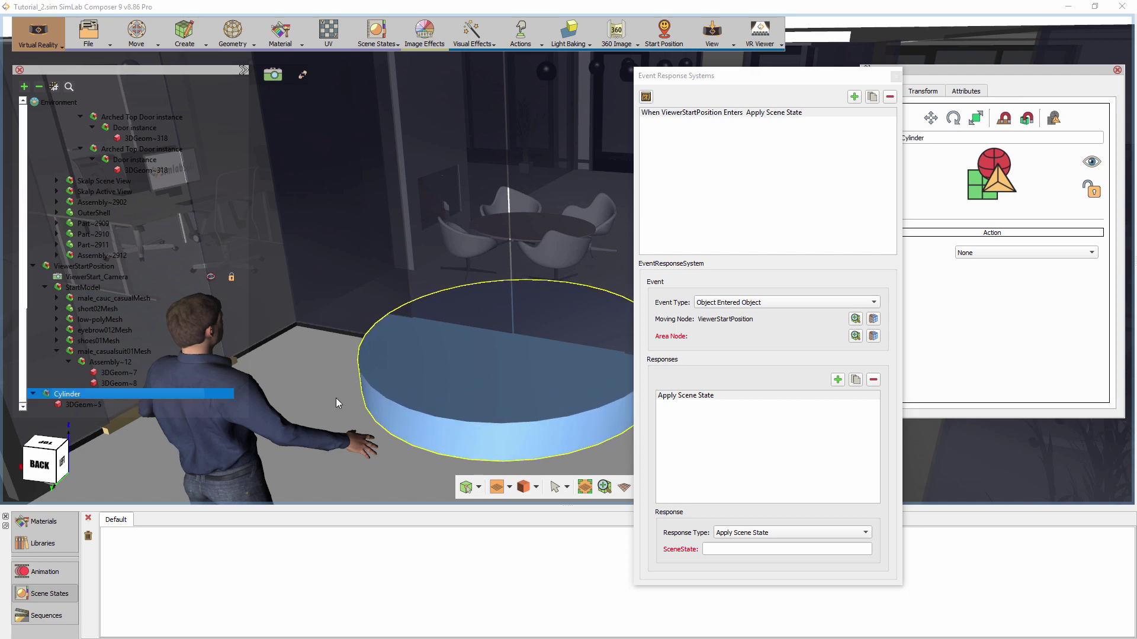
pyautogui.click(873, 336)
pyautogui.click(873, 336)
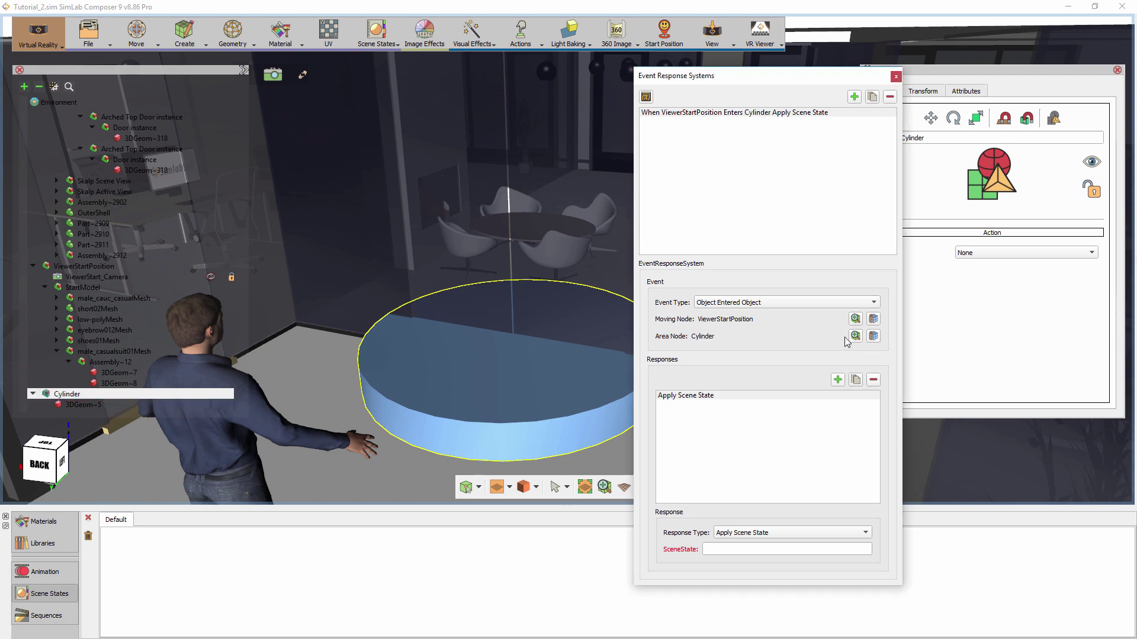
# - Change the entry event's response type to Play Sequence and assign the Sliding_door sequence to it
pyautogui.moveTo(529, 350); pyautogui.dragTo(475, 329, button='middle')
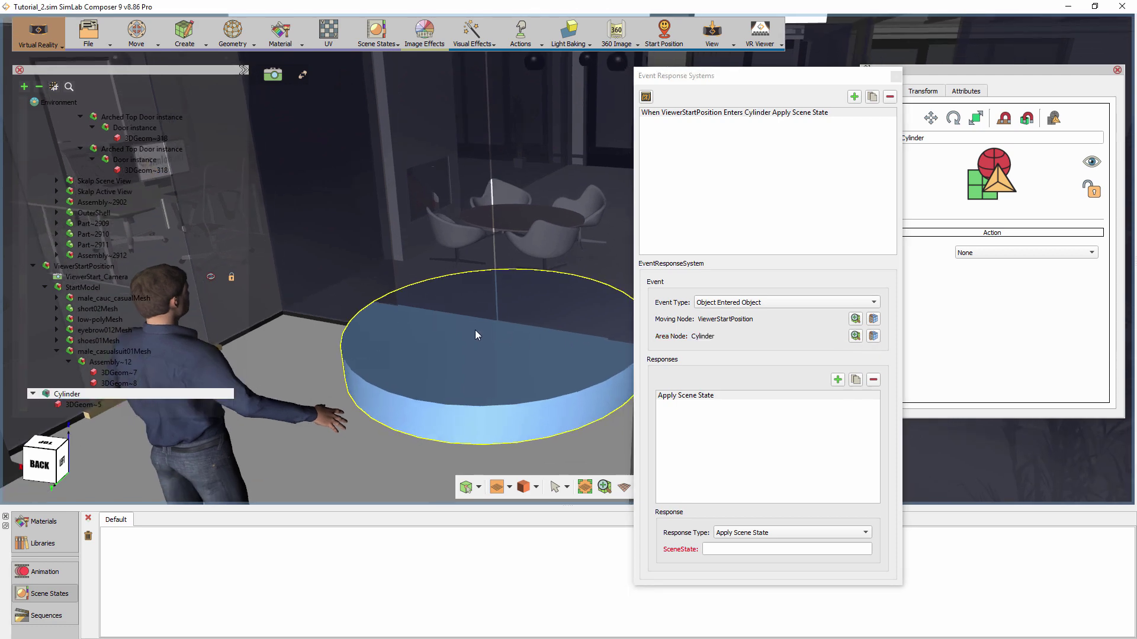
pyautogui.click(697, 400)
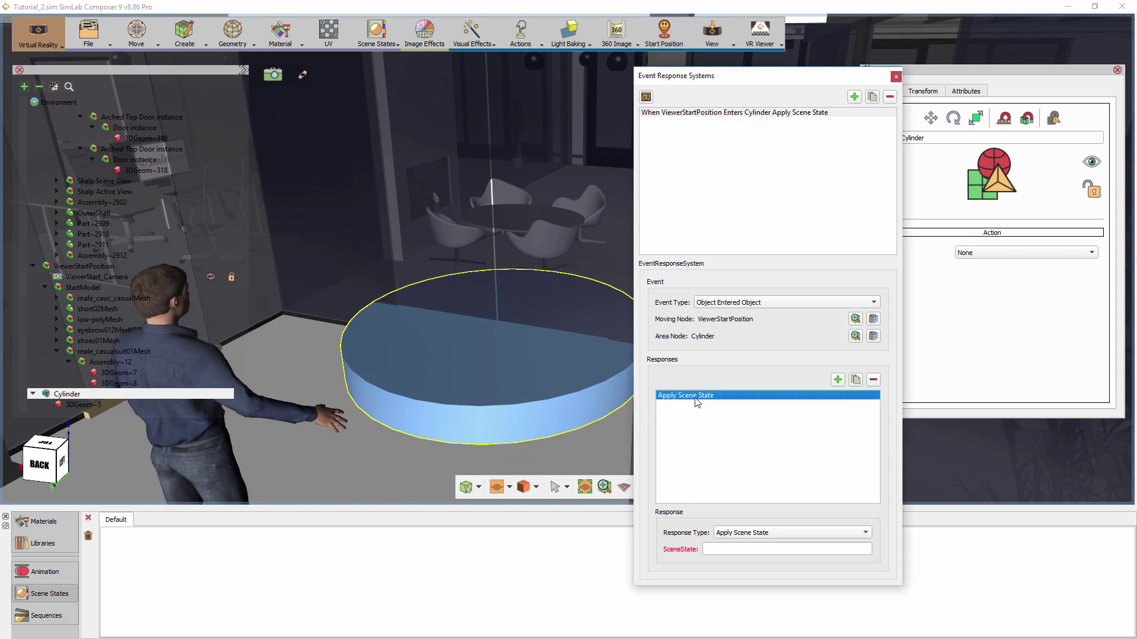
pyautogui.click(737, 535)
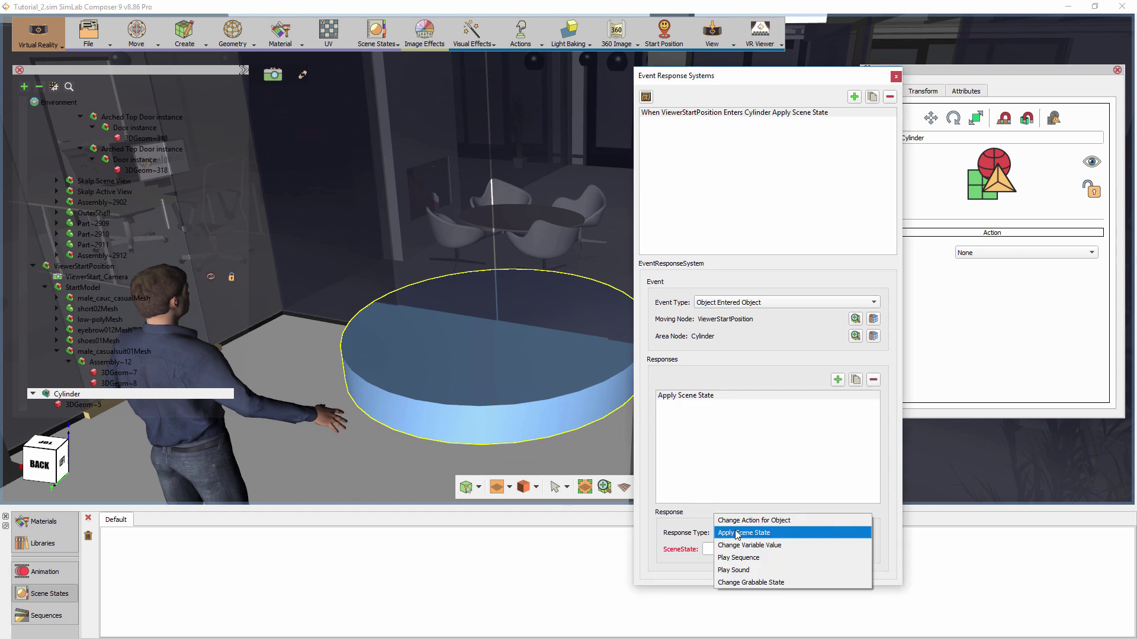
pyautogui.click(745, 558)
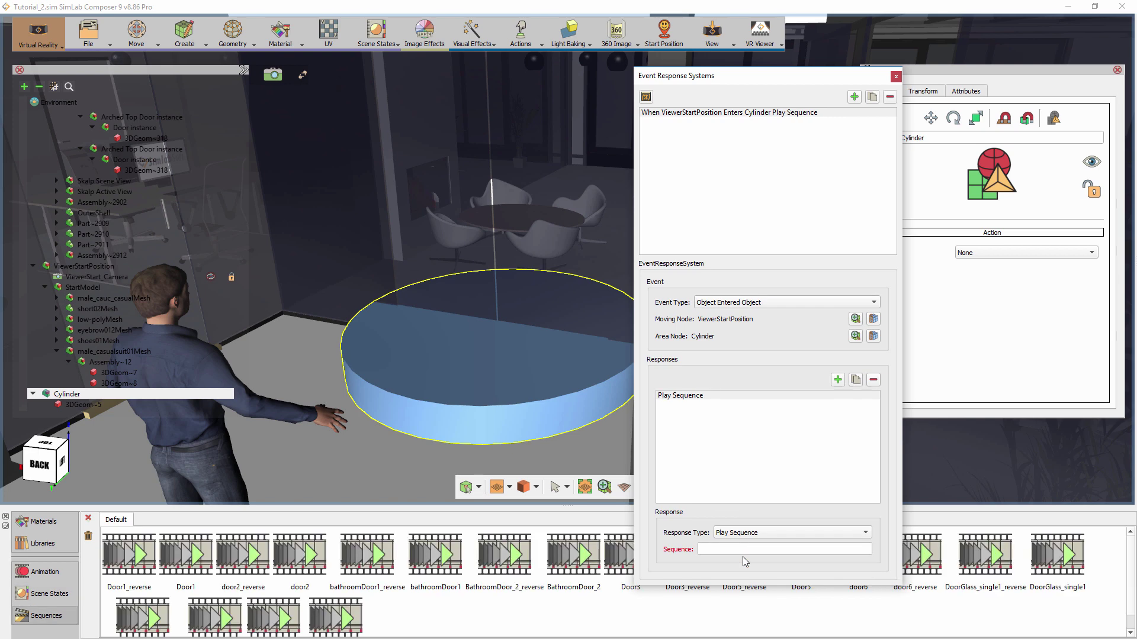
pyautogui.scroll(-1, 513, 595)
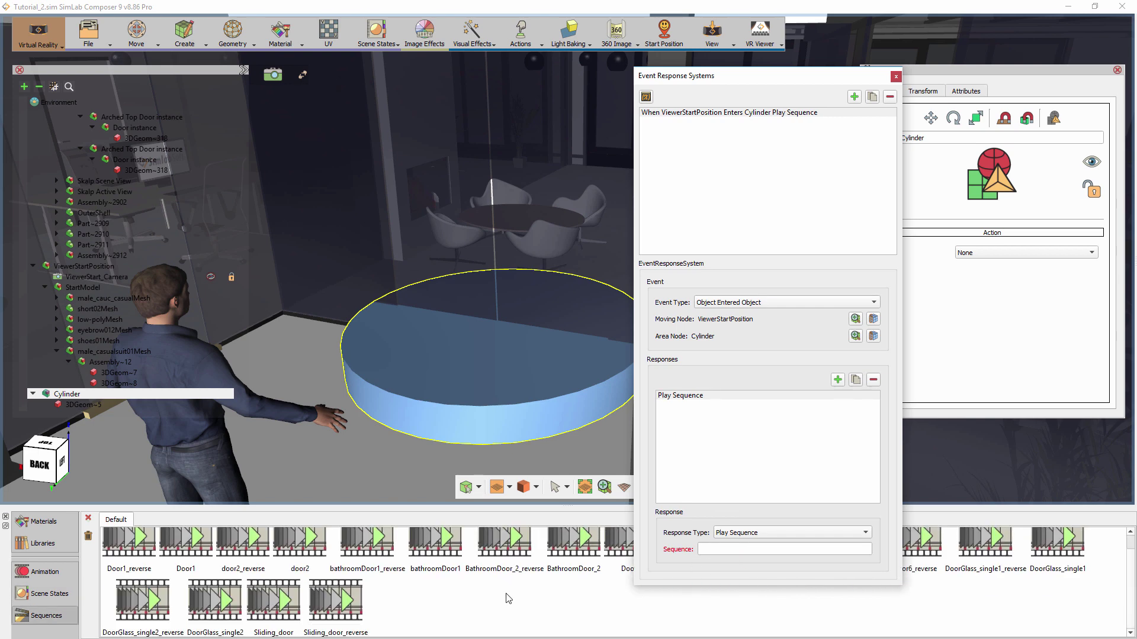
pyautogui.click(285, 603)
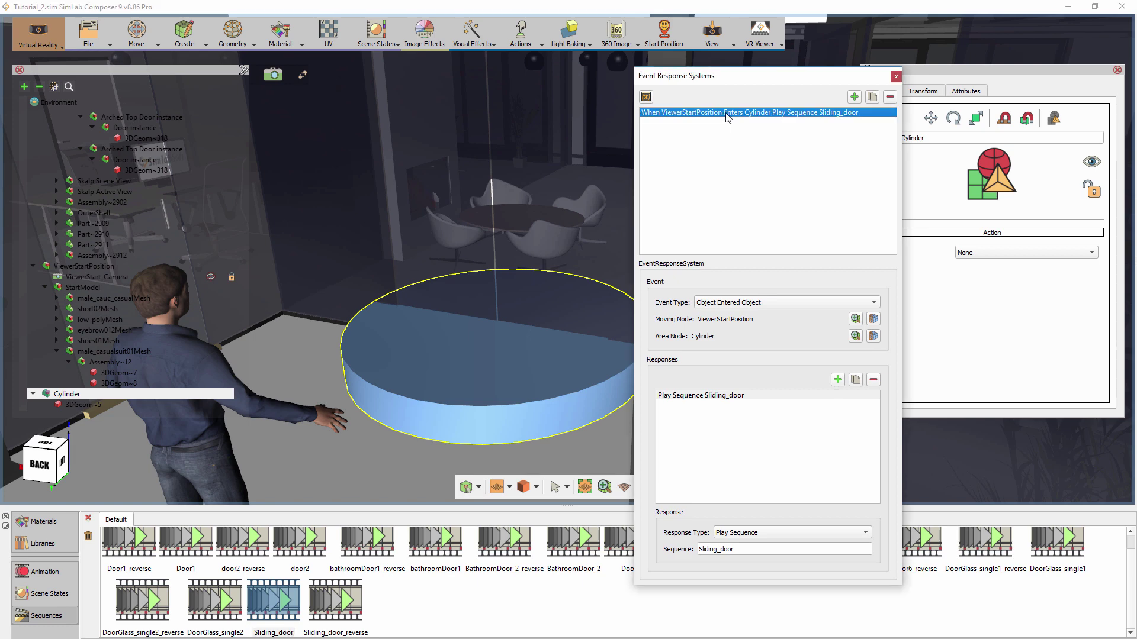
# - Duplicate the entry event and set the copy's event type to Object Exited Object
pyautogui.click(871, 98)
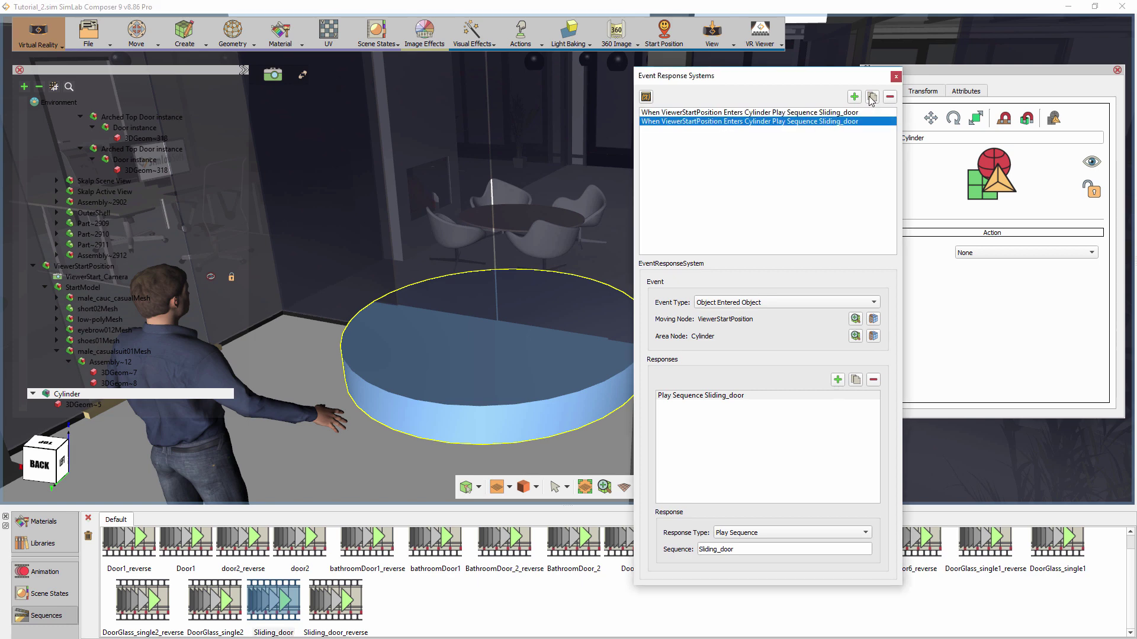
pyautogui.click(733, 113)
pyautogui.click(731, 122)
pyautogui.click(722, 303)
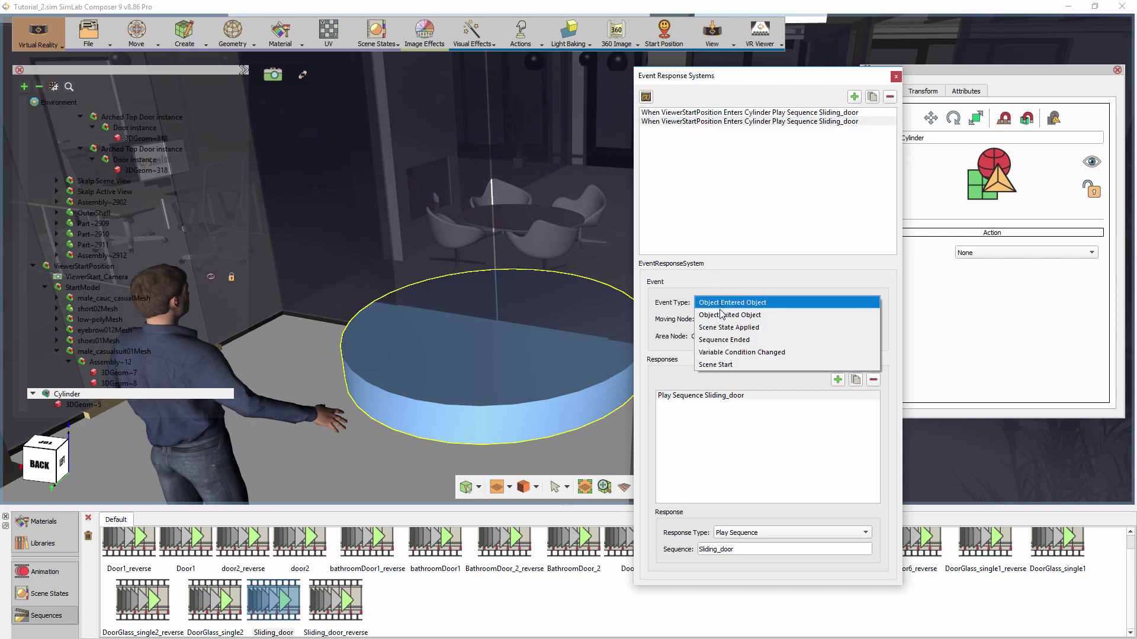
pyautogui.click(722, 318)
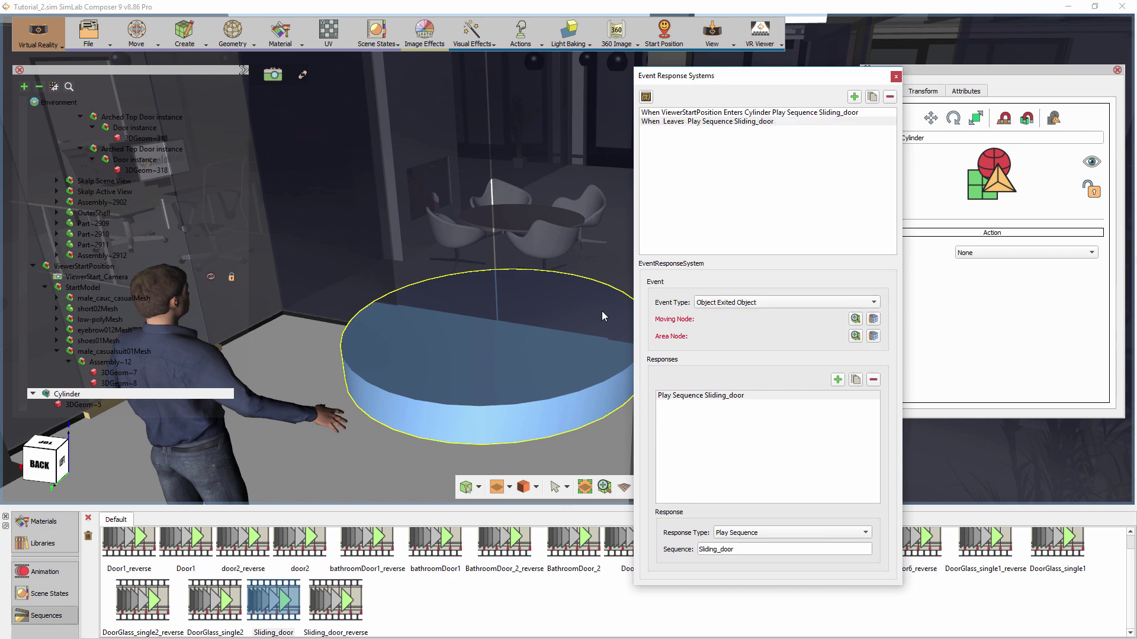
# - Assign ViewerStartPosition as the exit event's moving node and Cylinder as its area node
pyautogui.click(68, 267)
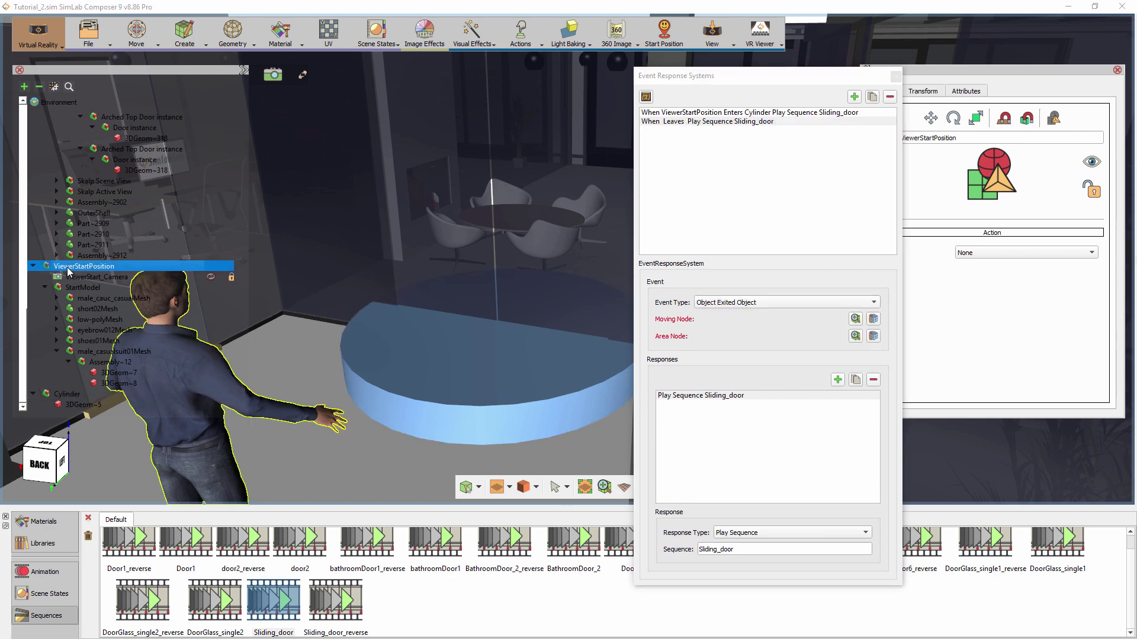
pyautogui.click(873, 320)
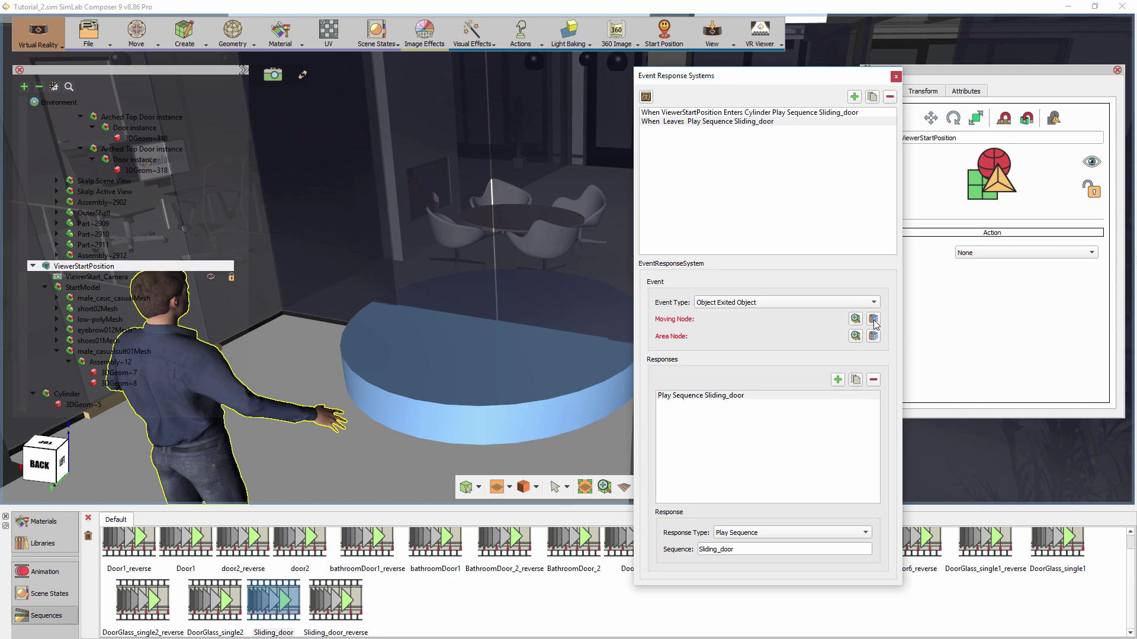
pyautogui.click(71, 395)
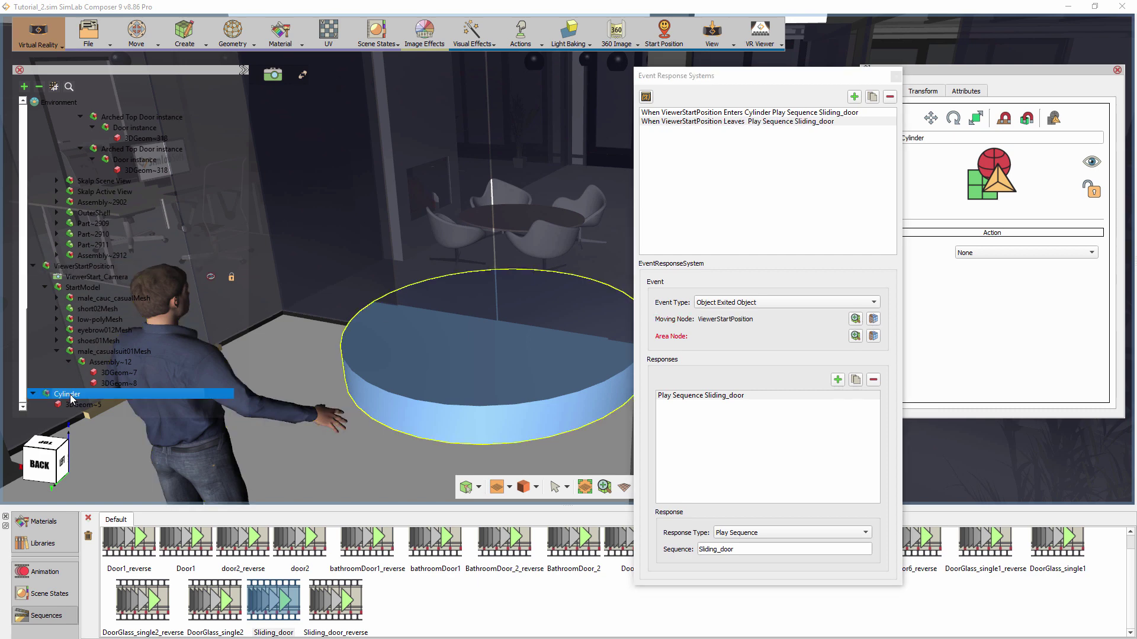
pyautogui.click(874, 336)
# - Set the exit event's response to play Sliding_door_reverse, review both events, and close the event editor
pyautogui.click(723, 395)
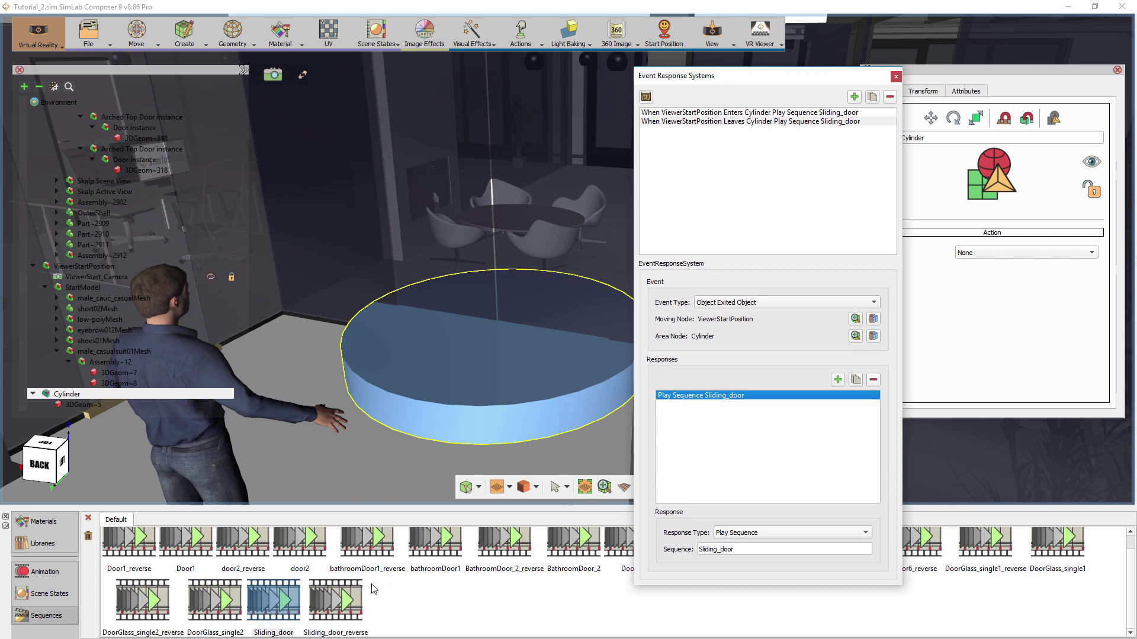
pyautogui.click(333, 617)
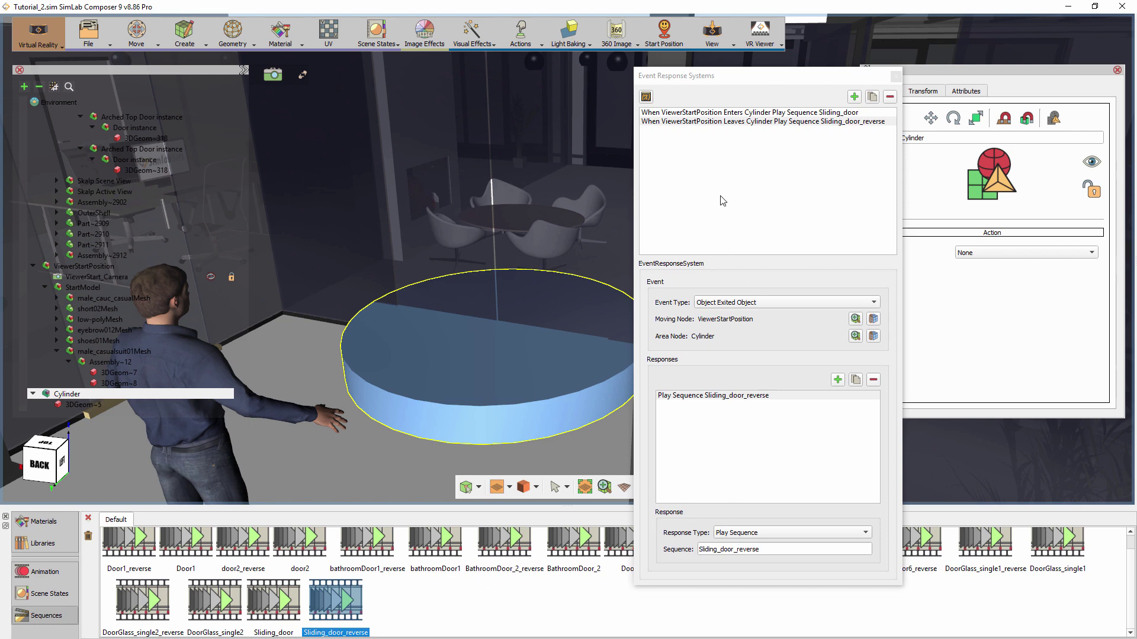
pyautogui.click(731, 113)
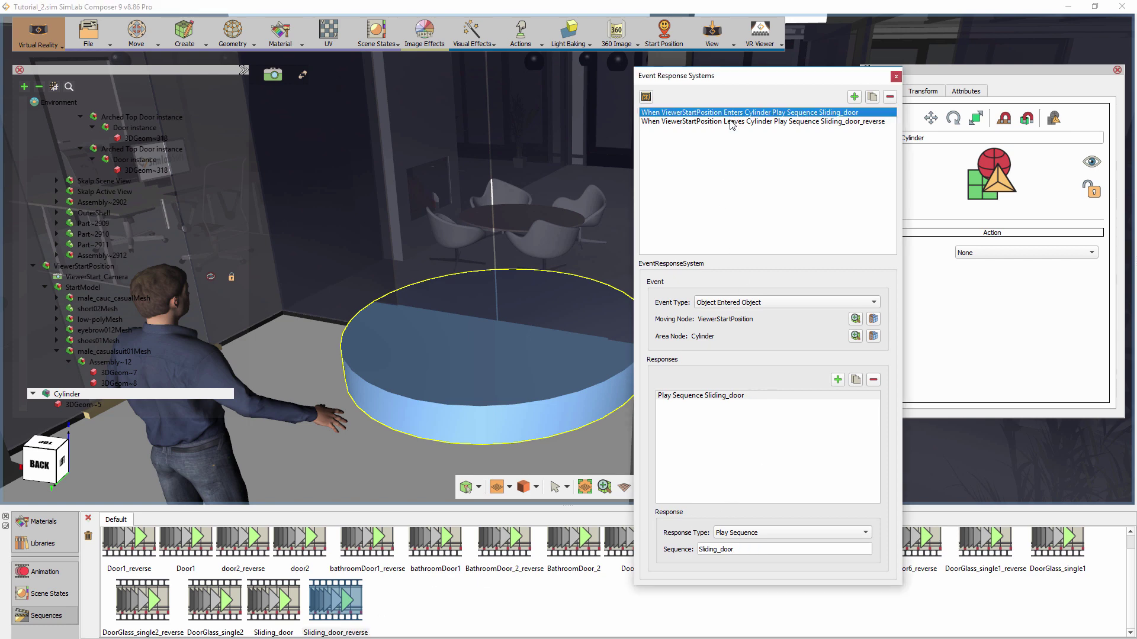
pyautogui.click(731, 123)
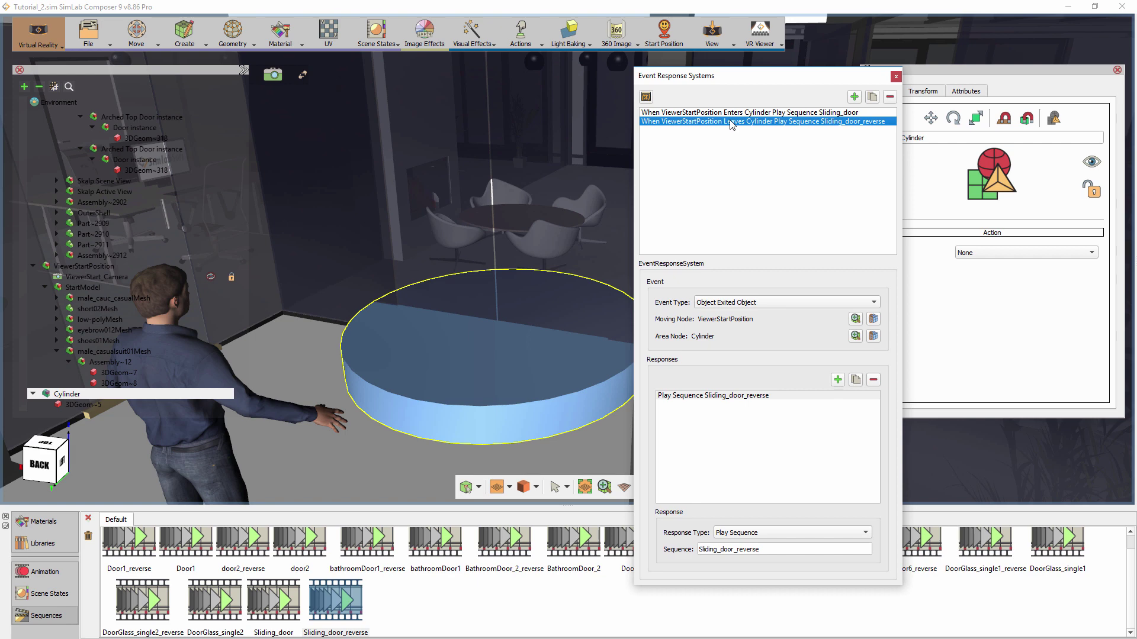
pyautogui.click(897, 77)
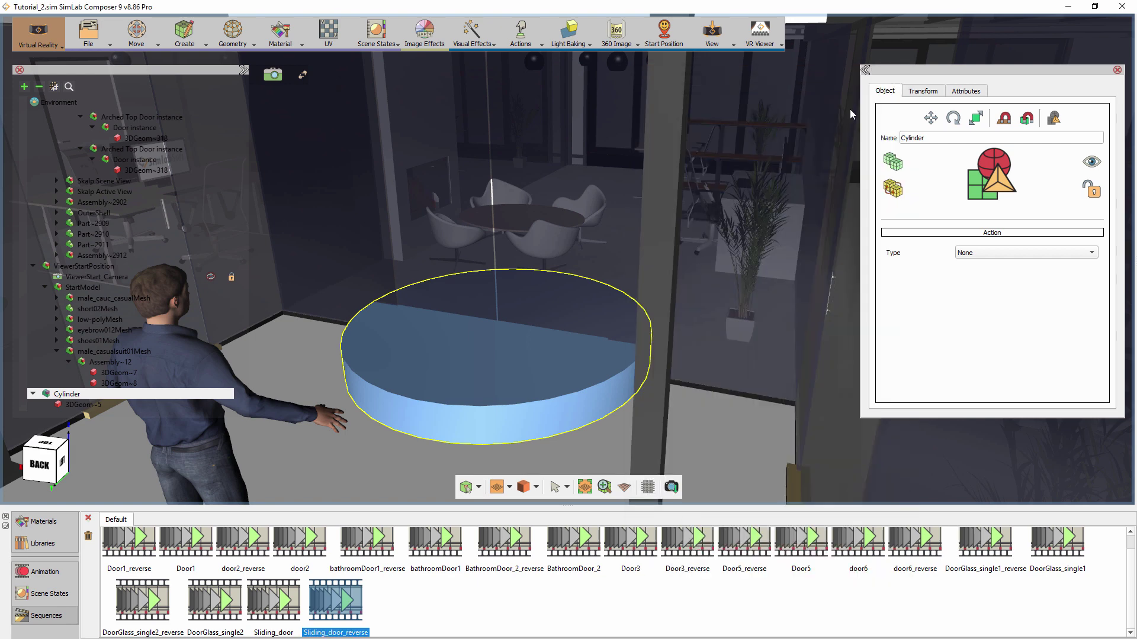
# - Make the cylinder's material fully transparent by setting its alpha to 0.00
pyautogui.click(521, 384)
pyautogui.click(1006, 91)
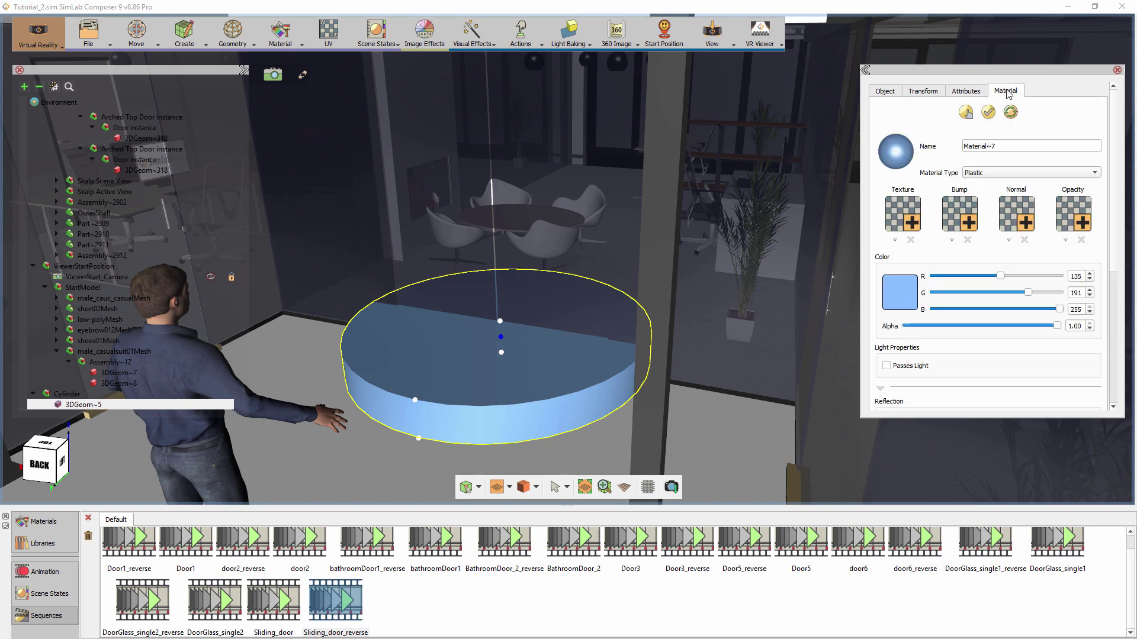
pyautogui.moveTo(1058, 326); pyautogui.dragTo(894, 338)
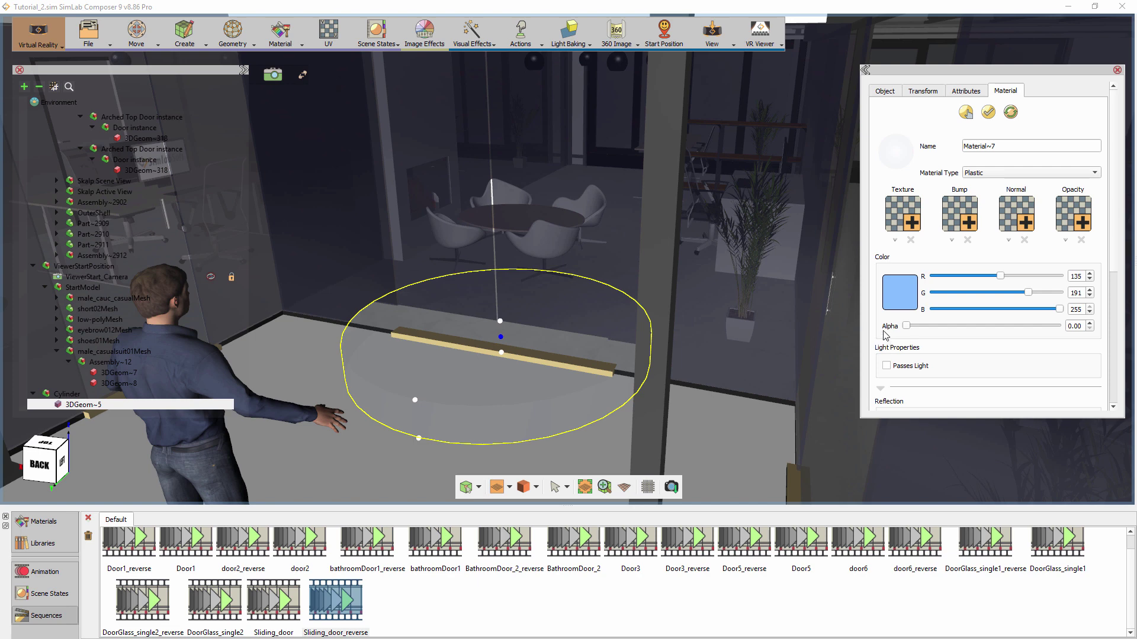
# - Run the scene in Desktop Mode and walk toward and away from the glass door to test its sliding
pyautogui.click(712, 33)
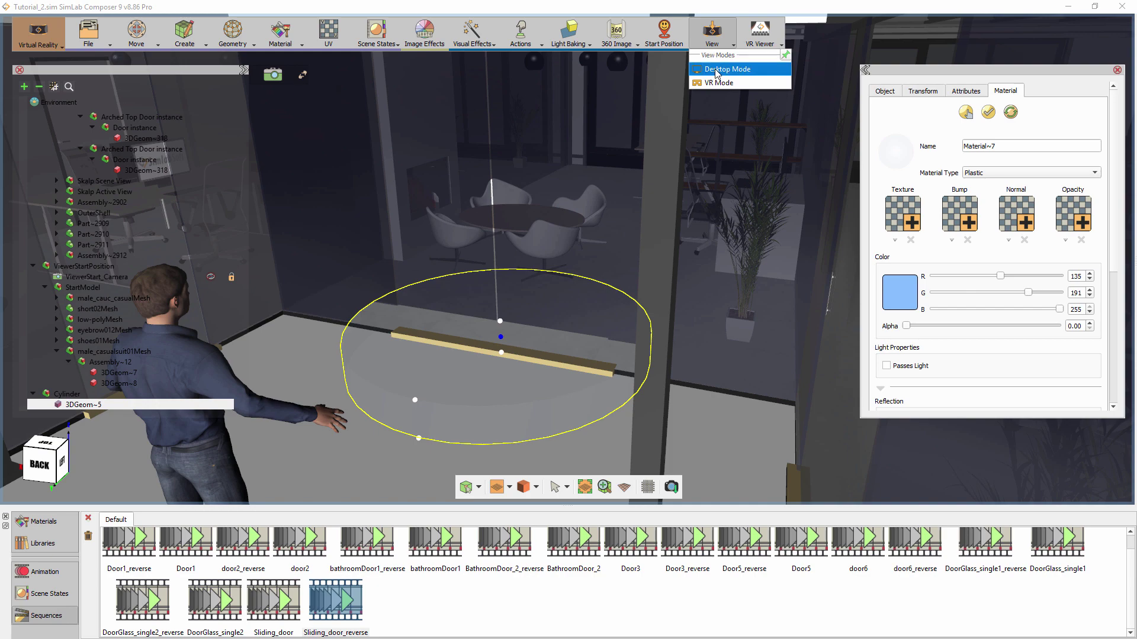
pyautogui.click(716, 70)
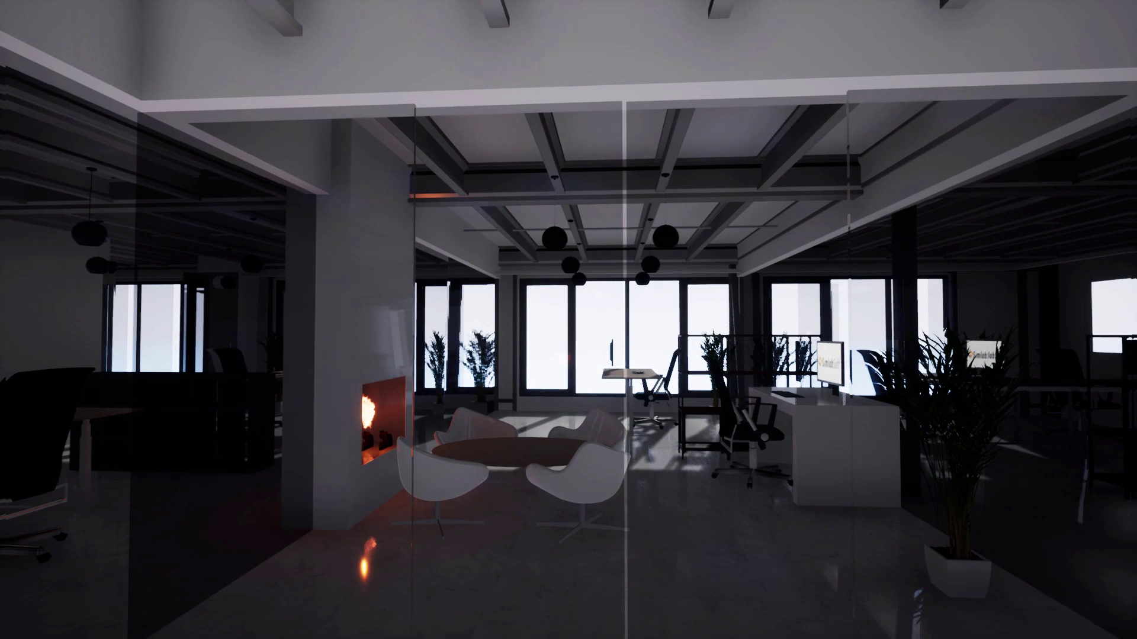
pyautogui.press('s')
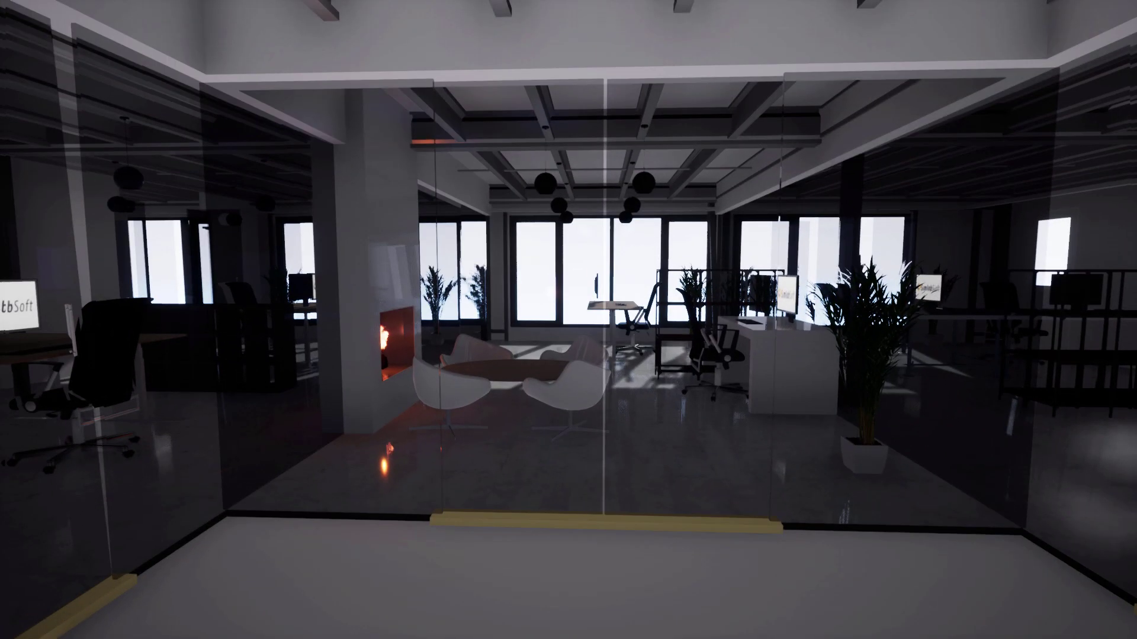
pyautogui.press('w')
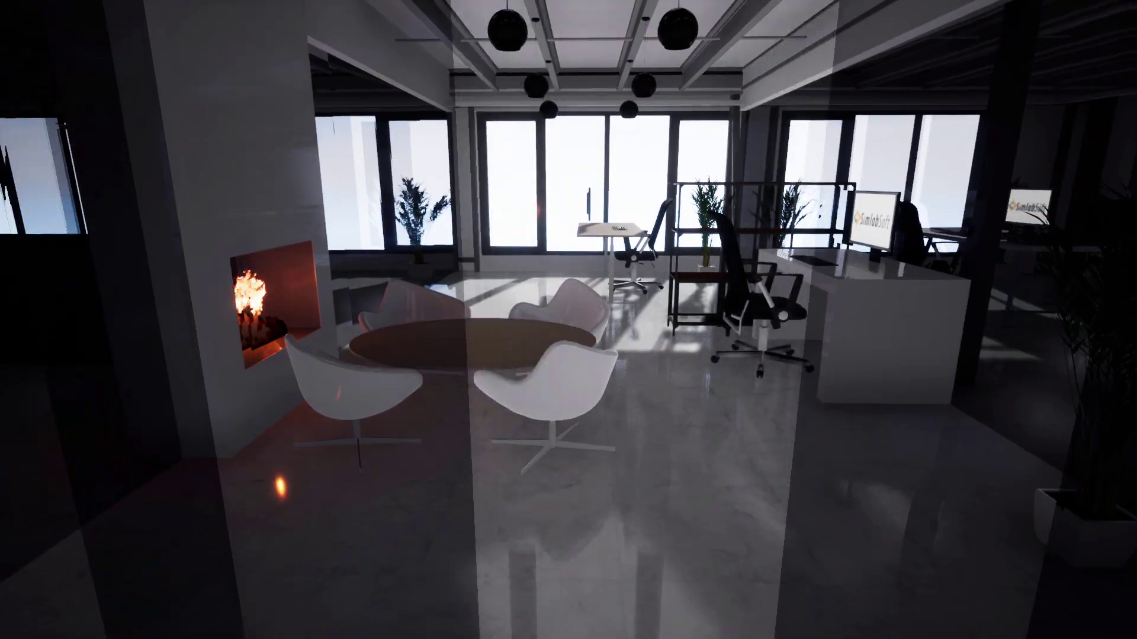
pyautogui.press('w')
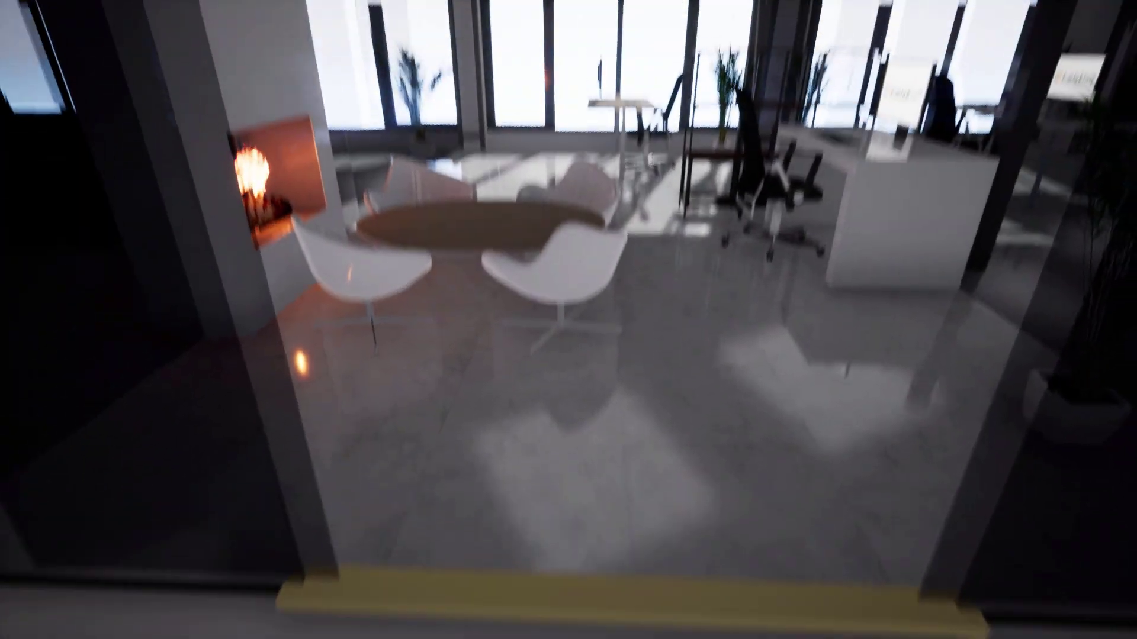
pyautogui.press('s')
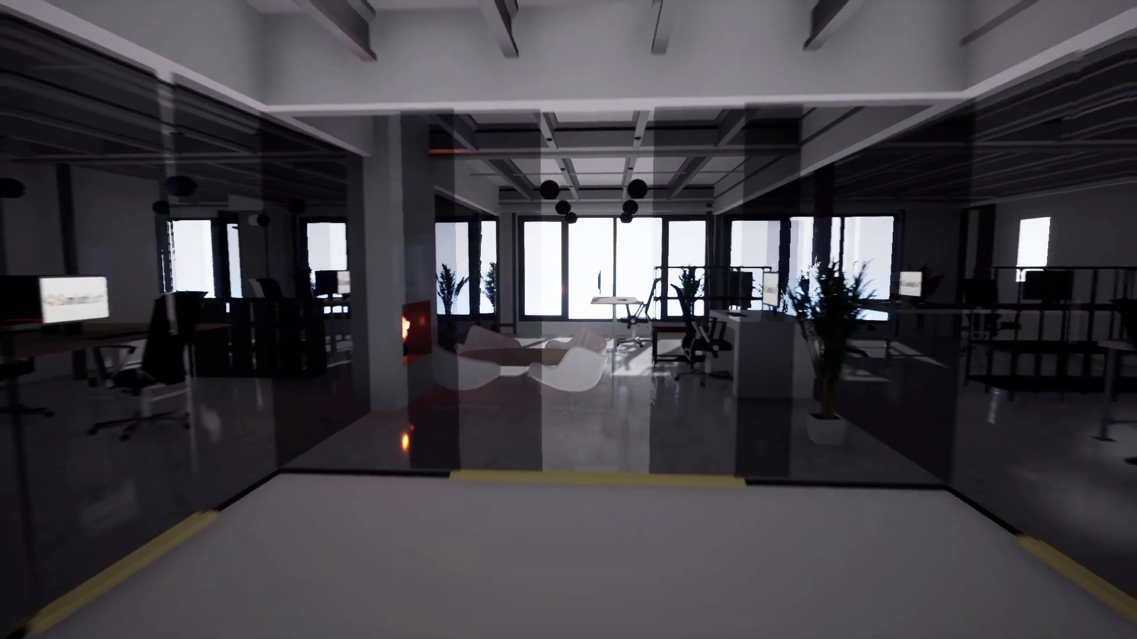
pyautogui.press('w')
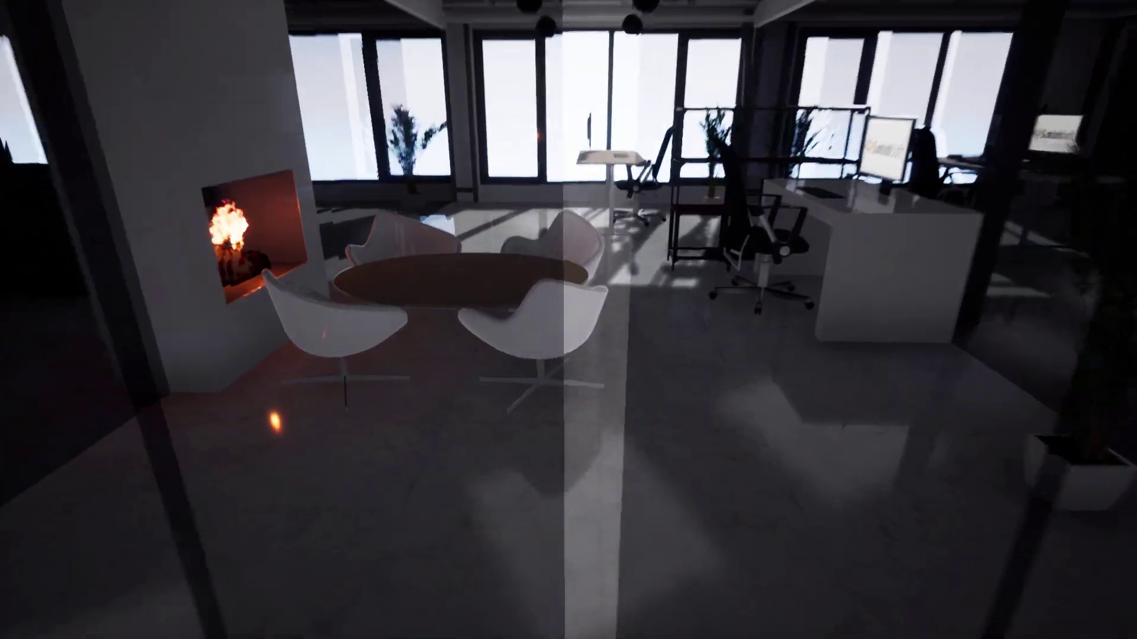
# - Walk through the glass door into the room, turn around, and walk back out to test the door's movement
pyautogui.press('w')
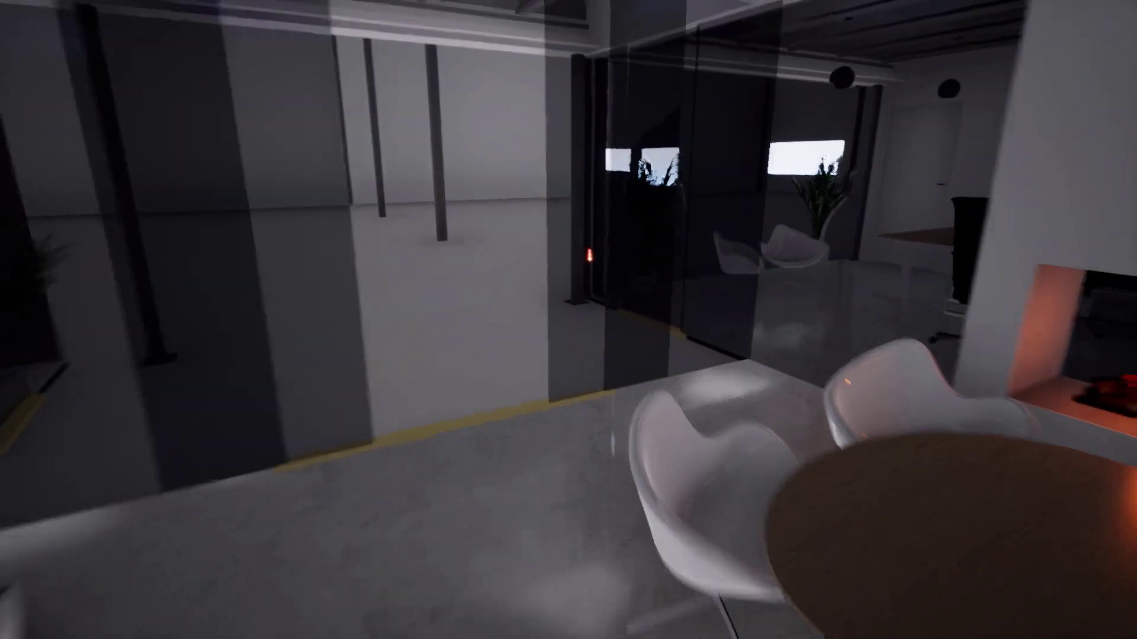
pyautogui.press('Left')
pyautogui.press('w')
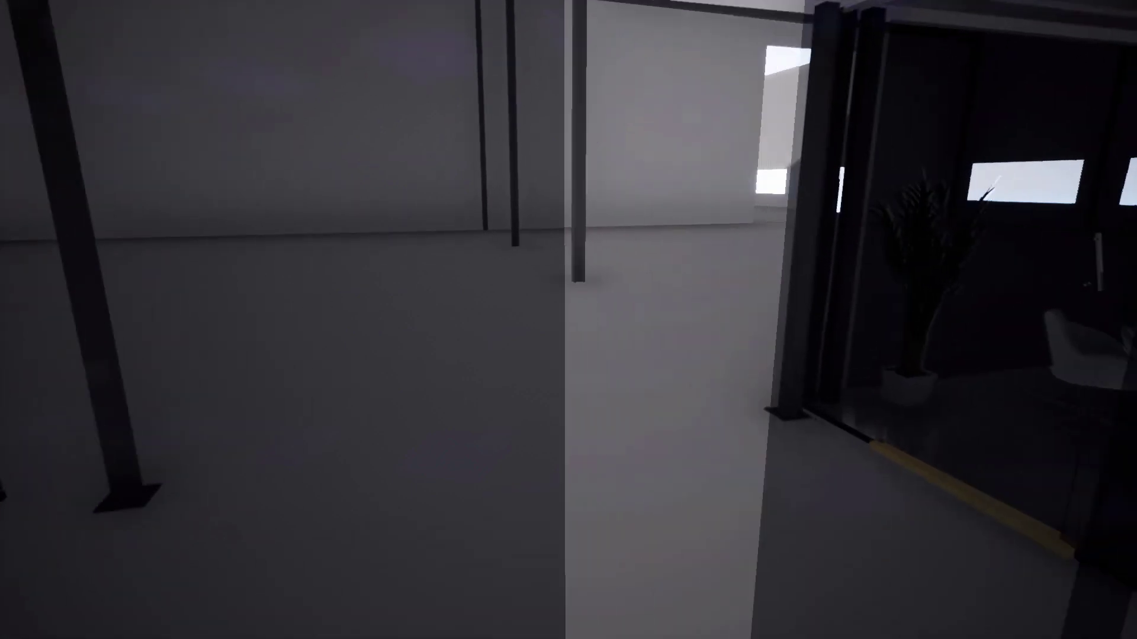
pyautogui.press('s')
pyautogui.press('s')
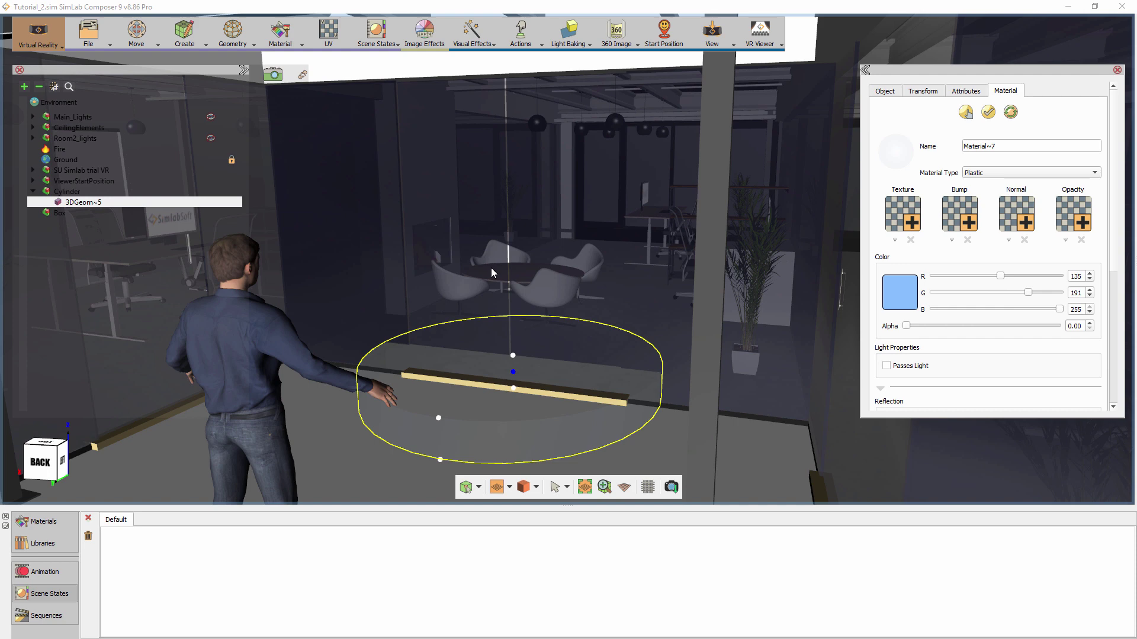
# - Toggle the visibility of the Main_Lights group and leave the lights shown in the office
pyautogui.moveTo(492, 268); pyautogui.dragTo(489, 267, button='middle')
pyautogui.moveTo(555, 155); pyautogui.dragTo(556, 162, button='middle')
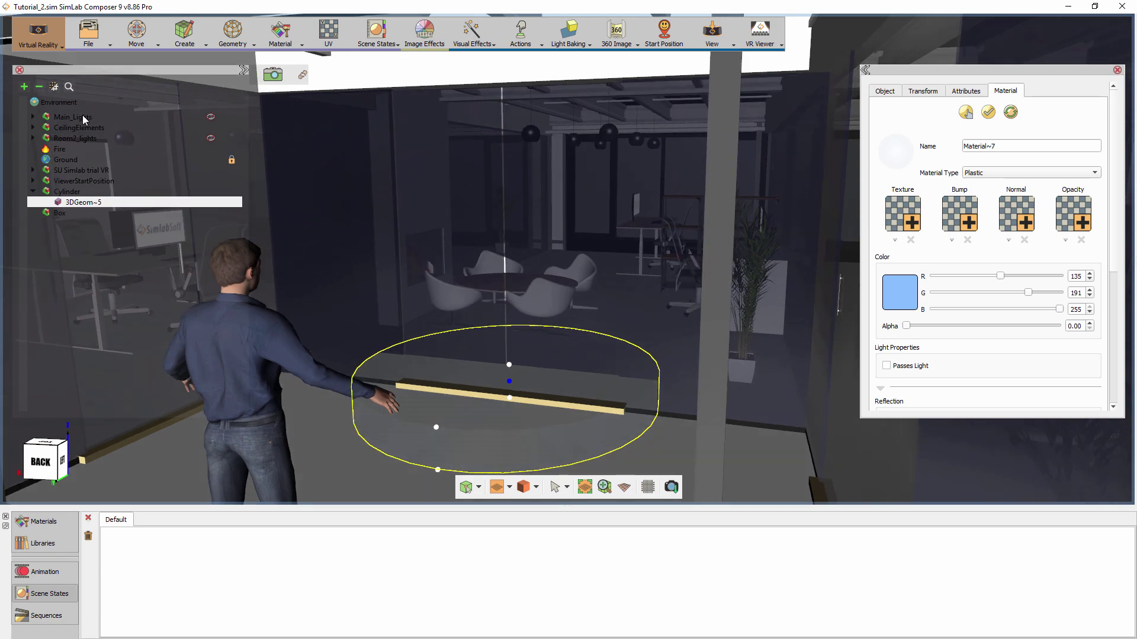
pyautogui.click(86, 116)
pyautogui.press('h')
pyautogui.moveTo(556, 241); pyautogui.dragTo(538, 407, button='middle')
pyautogui.scroll(3, 604, 233)
pyautogui.scroll(6, 570, 320)
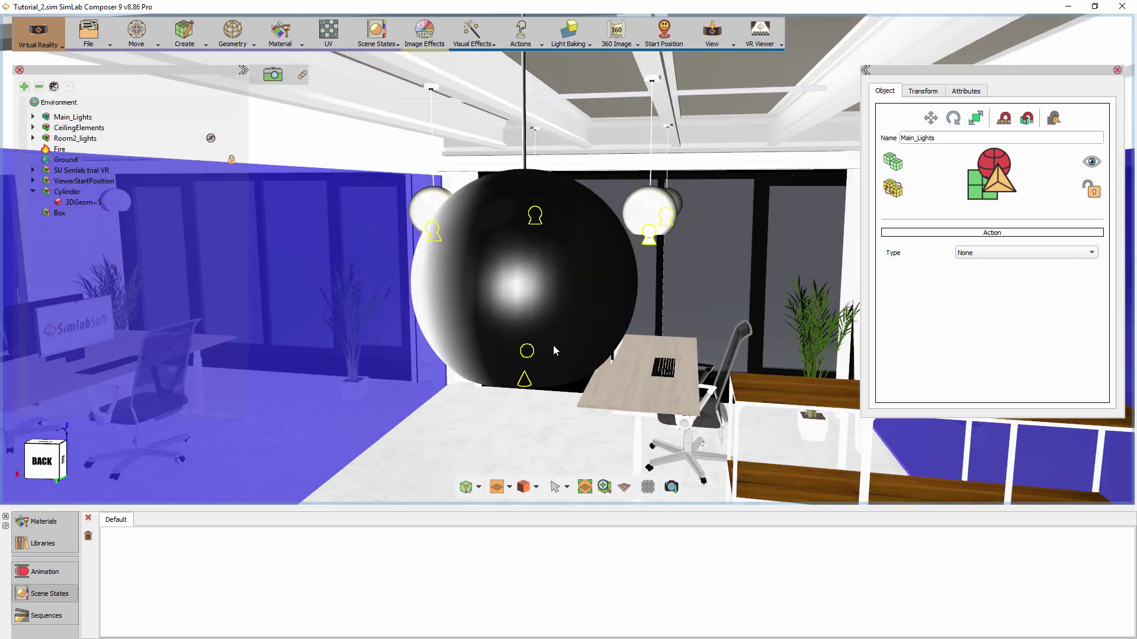
pyautogui.press('h')
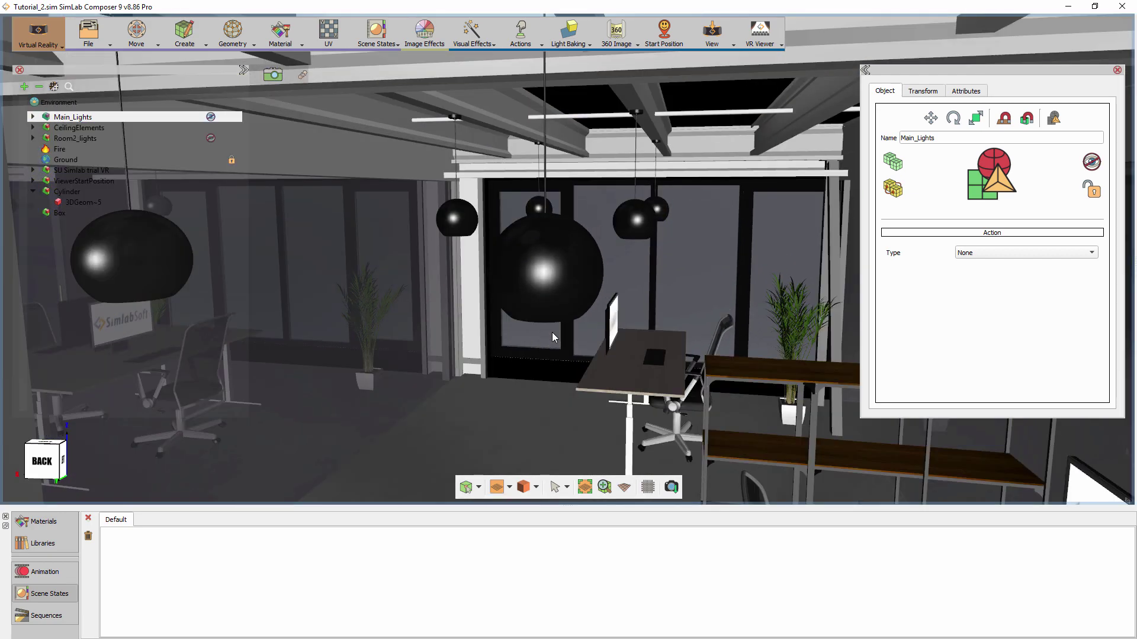
pyautogui.press('h')
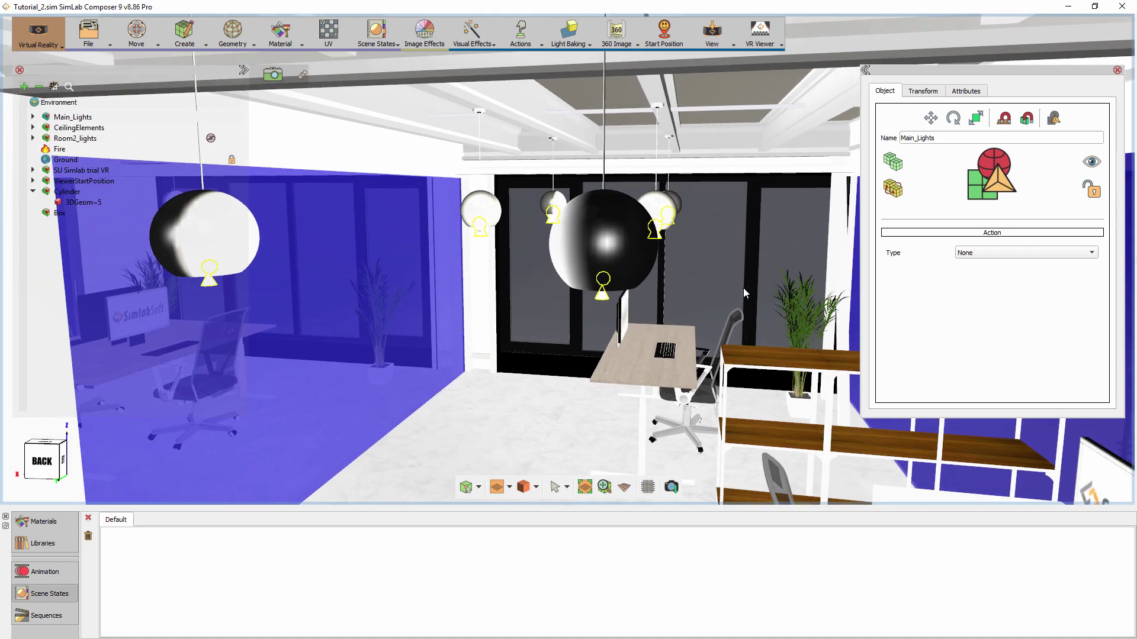
# - Capture a scene state from the selected Main_Lights while shown, including only visibility, in the Default group
pyautogui.click(377, 32)
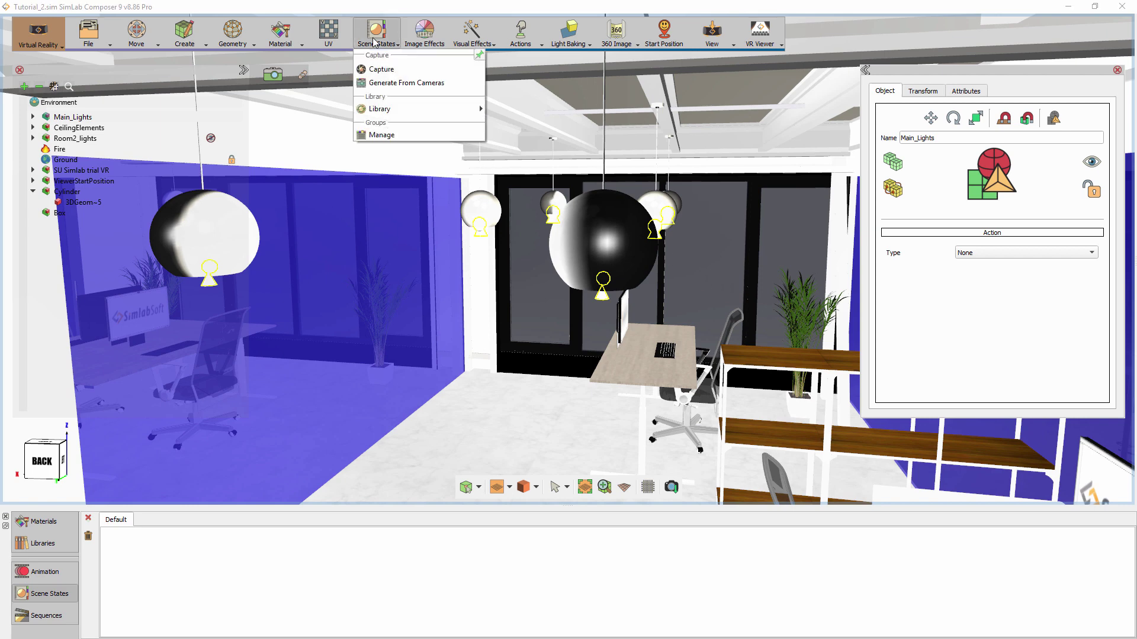
pyautogui.click(386, 72)
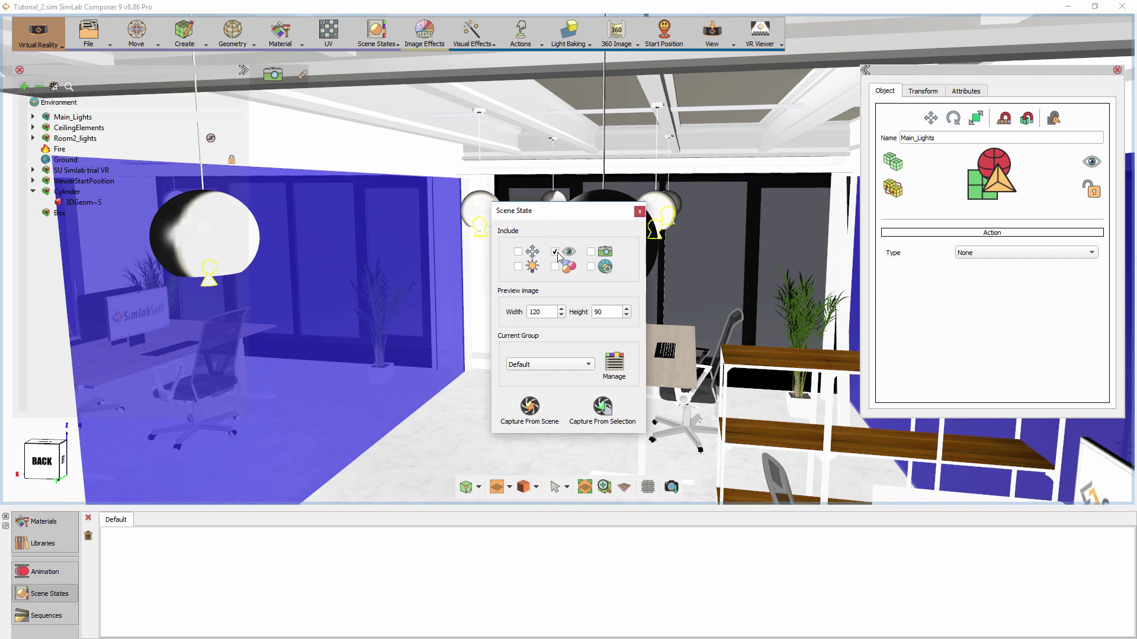
pyautogui.click(602, 408)
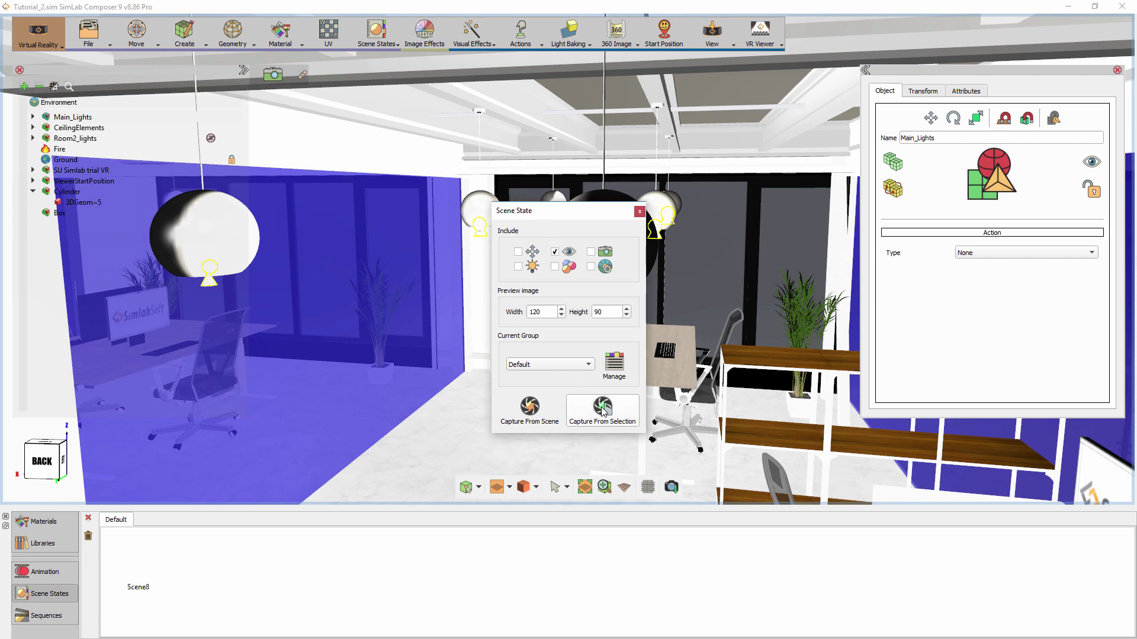
# - Hide the Main_Lights group, capture a second visibility-only scene state from the selection, and close the capture dialog
pyautogui.click(85, 118)
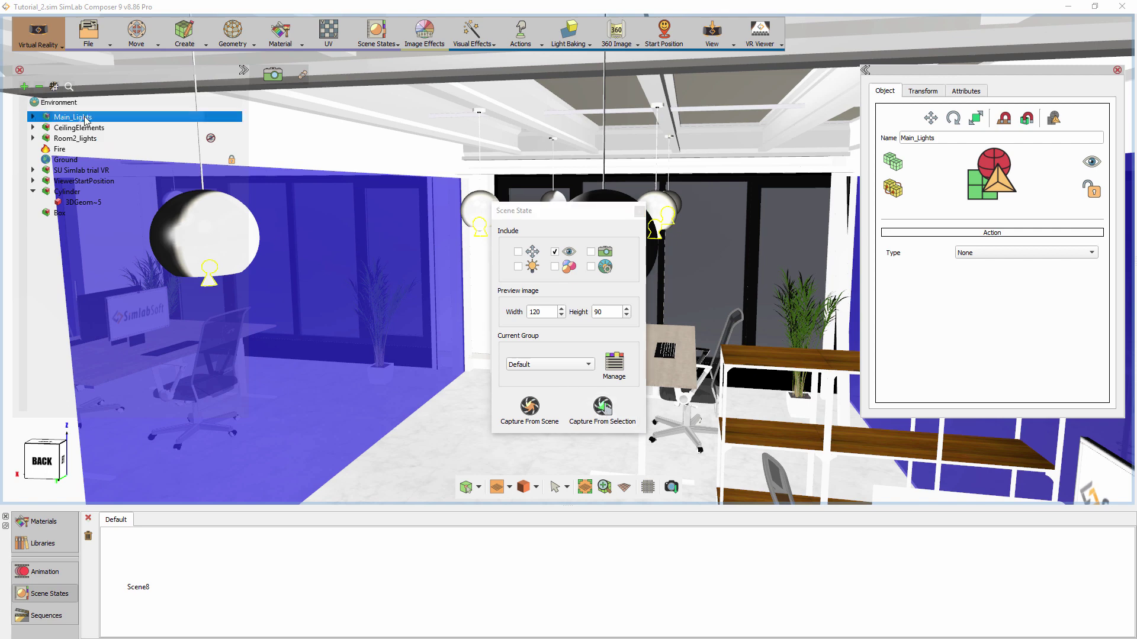
pyautogui.press('h')
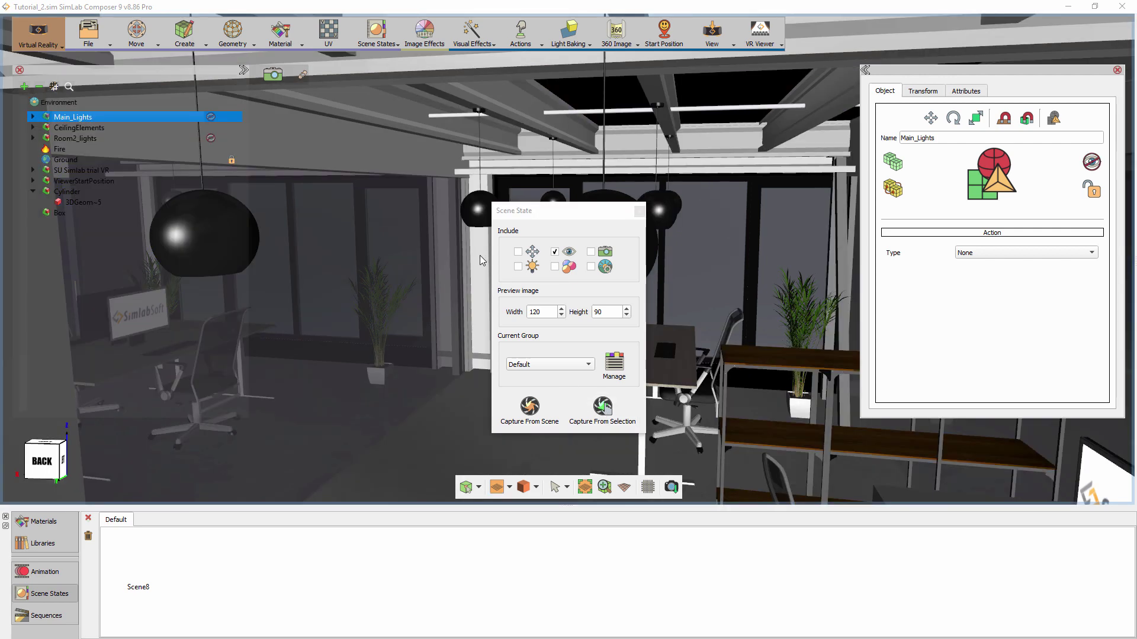
pyautogui.click(602, 407)
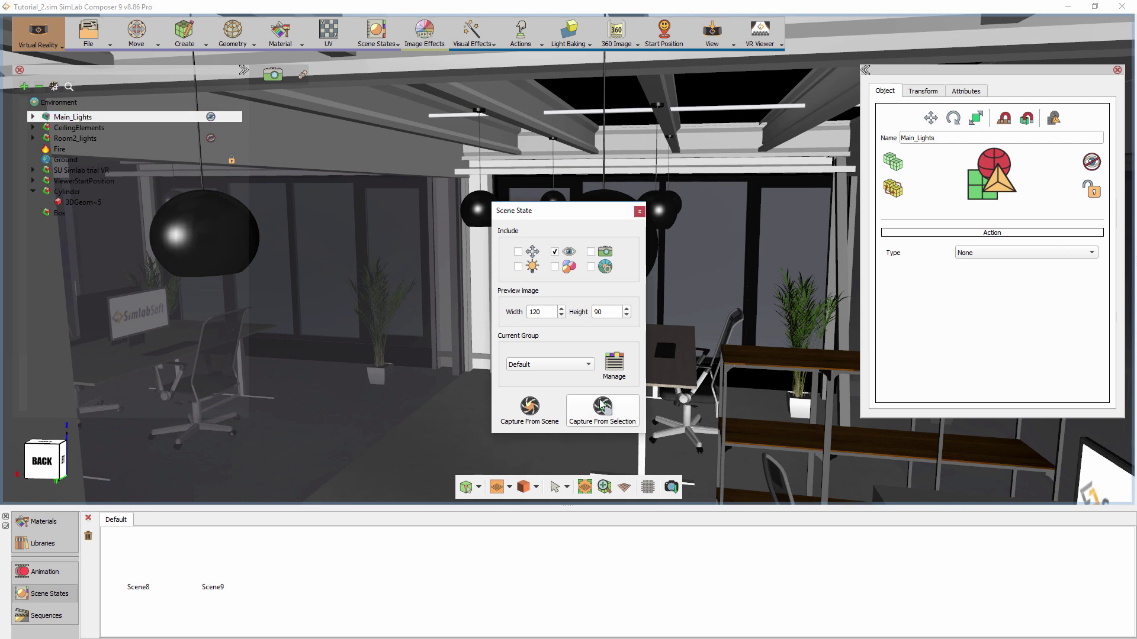
pyautogui.click(639, 212)
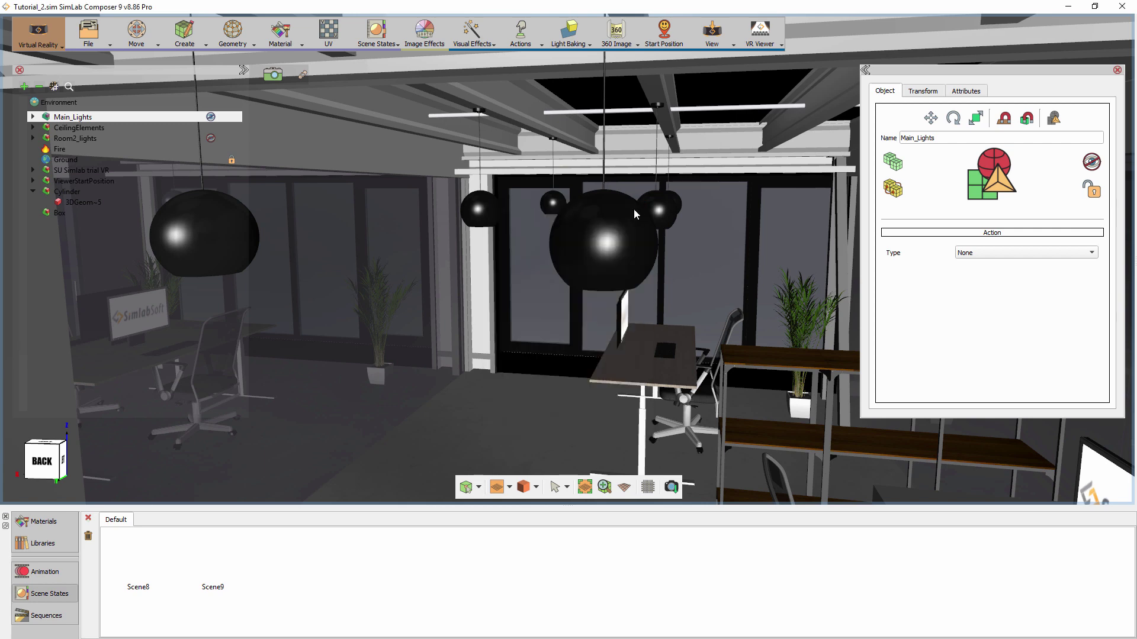
# - Apply the Scene8 and Scene9 states alternately to check the lights switching on and off, ending on Scene9
pyautogui.click(142, 564)
pyautogui.moveTo(350, 393); pyautogui.dragTo(349, 393)
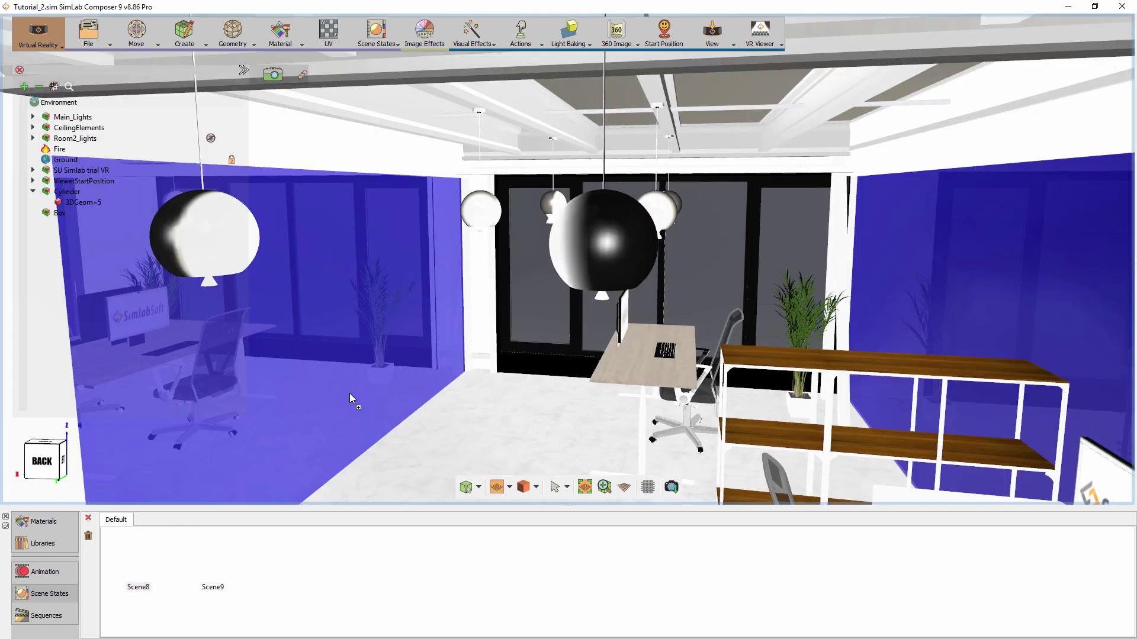
pyautogui.click(208, 578)
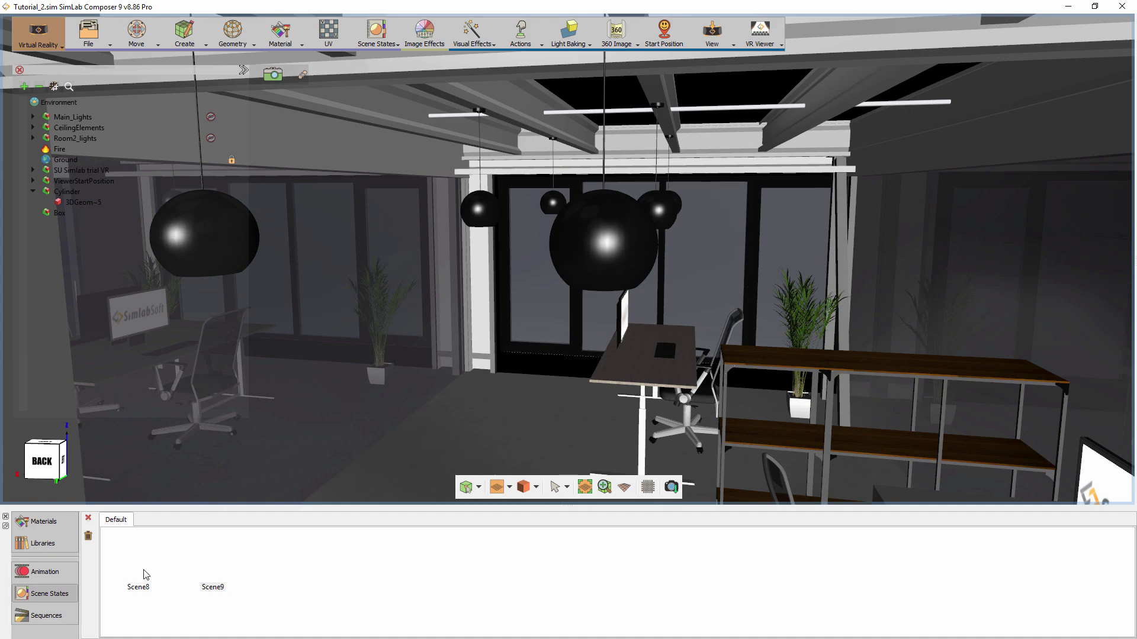
pyautogui.click(142, 576)
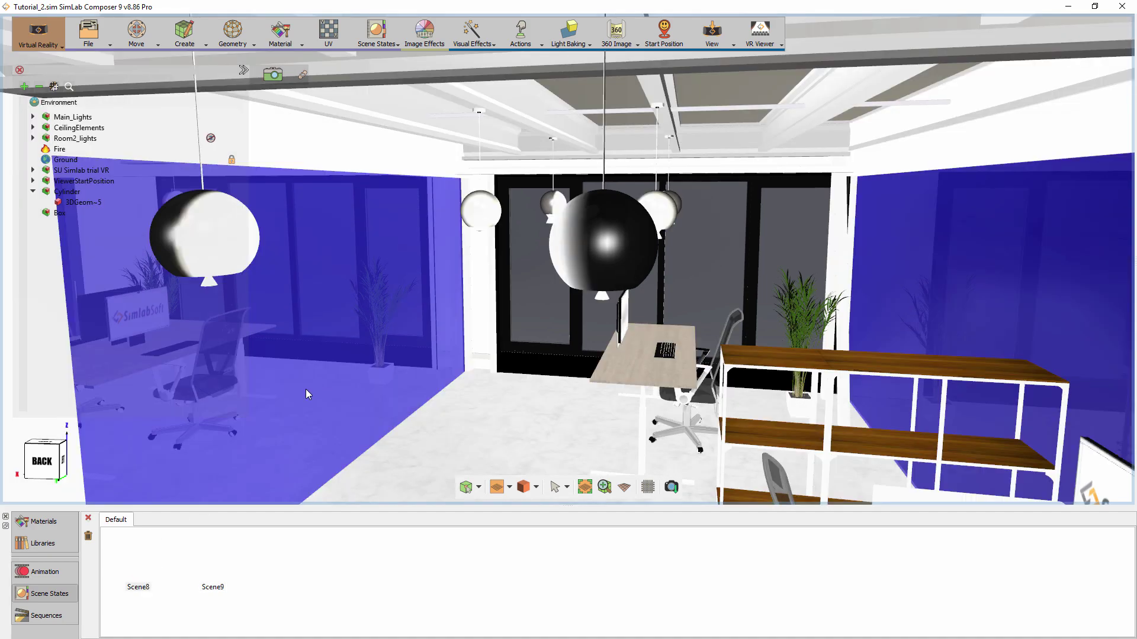
pyautogui.click(219, 577)
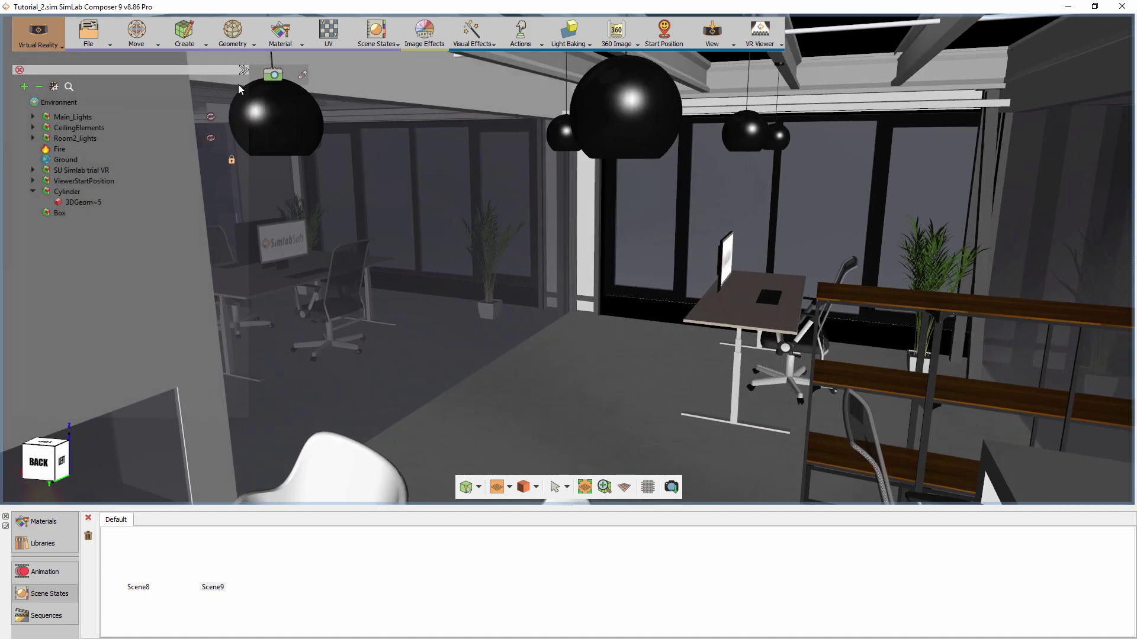
# - Create a box shape in the office scene
pyautogui.click(186, 36)
pyautogui.moveTo(223, 86)
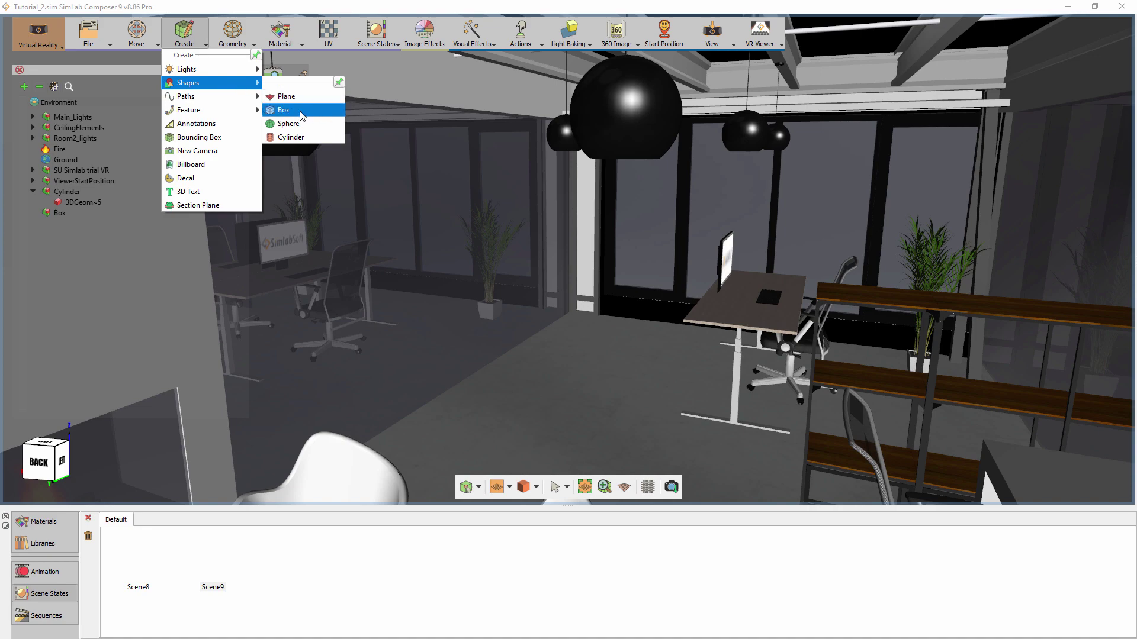
pyautogui.click(300, 110)
pyautogui.click(601, 384)
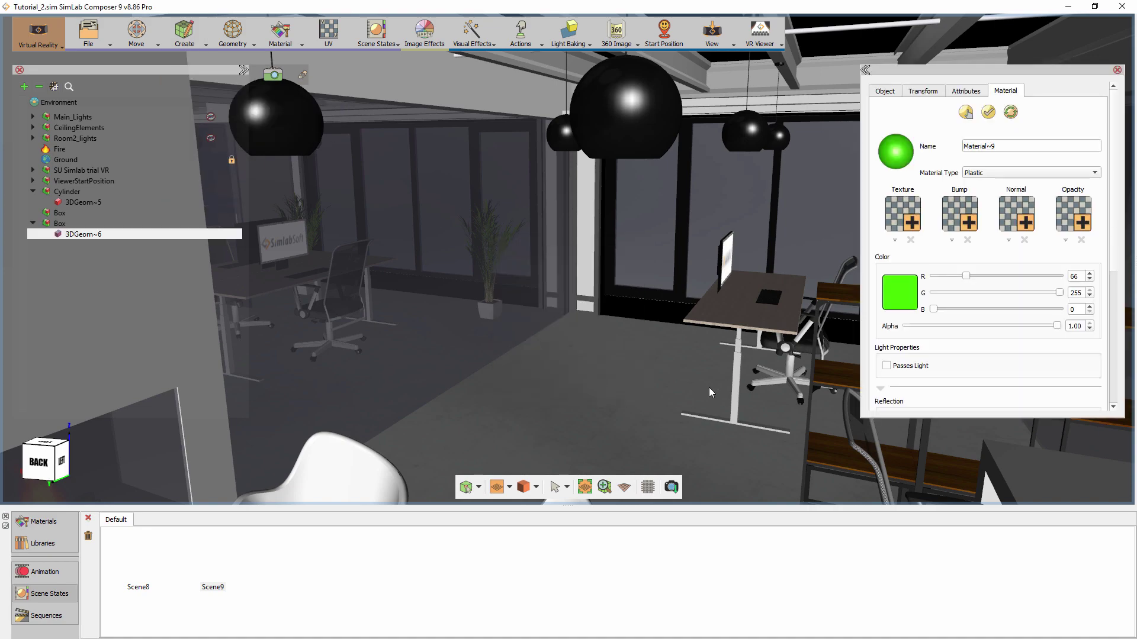
# - Snap the new box onto the office floor next to the chairs around the round table
pyautogui.moveTo(658, 300); pyautogui.dragTo(510, 300, button='middle')
pyautogui.press('s')
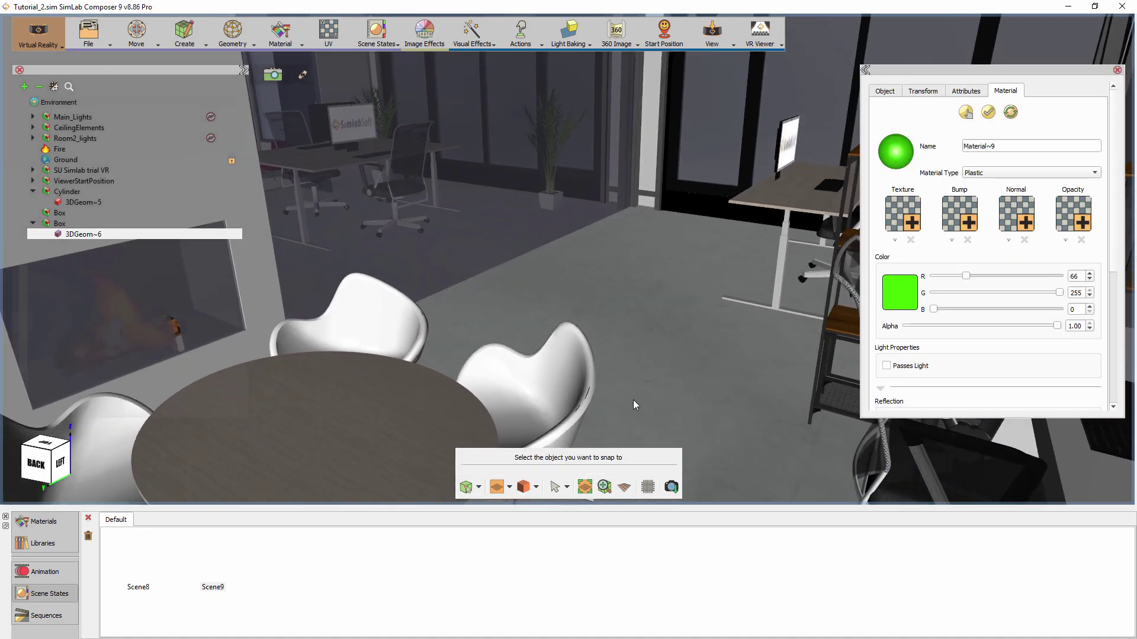
pyautogui.click(633, 400)
pyautogui.moveTo(751, 392); pyautogui.dragTo(719, 246, button='middle')
pyautogui.moveTo(719, 246); pyautogui.dragTo(726, 358)
pyautogui.click(645, 437)
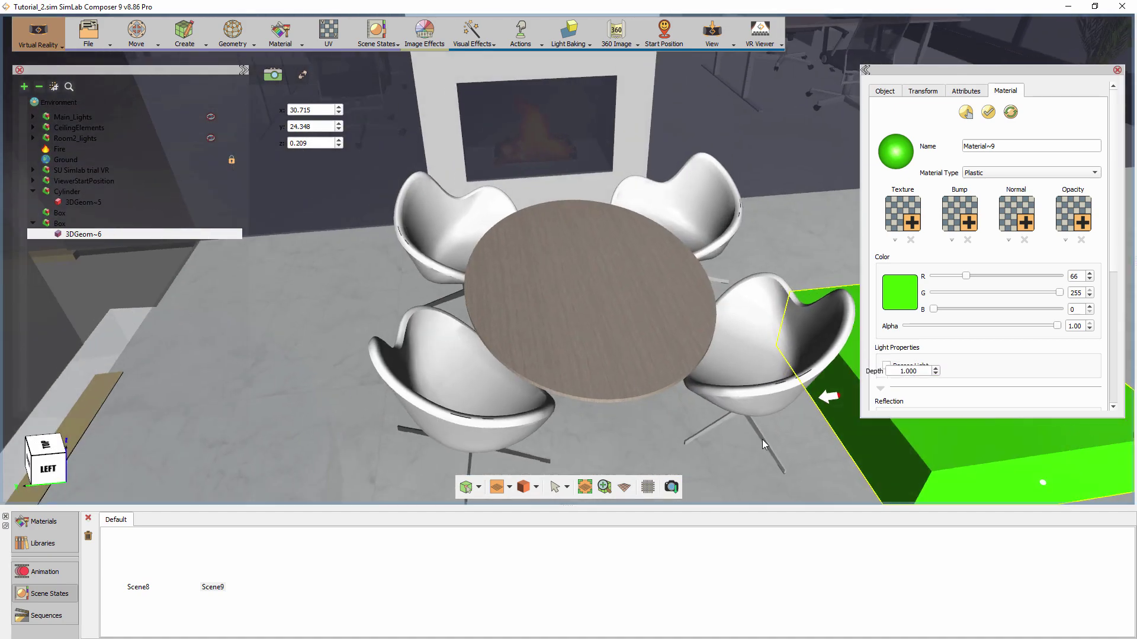
# - Stretch the box's sides across the office floor so it surrounds the table and chairs, about 6.5 units along one side
pyautogui.moveTo(822, 398); pyautogui.dragTo(152, 429)
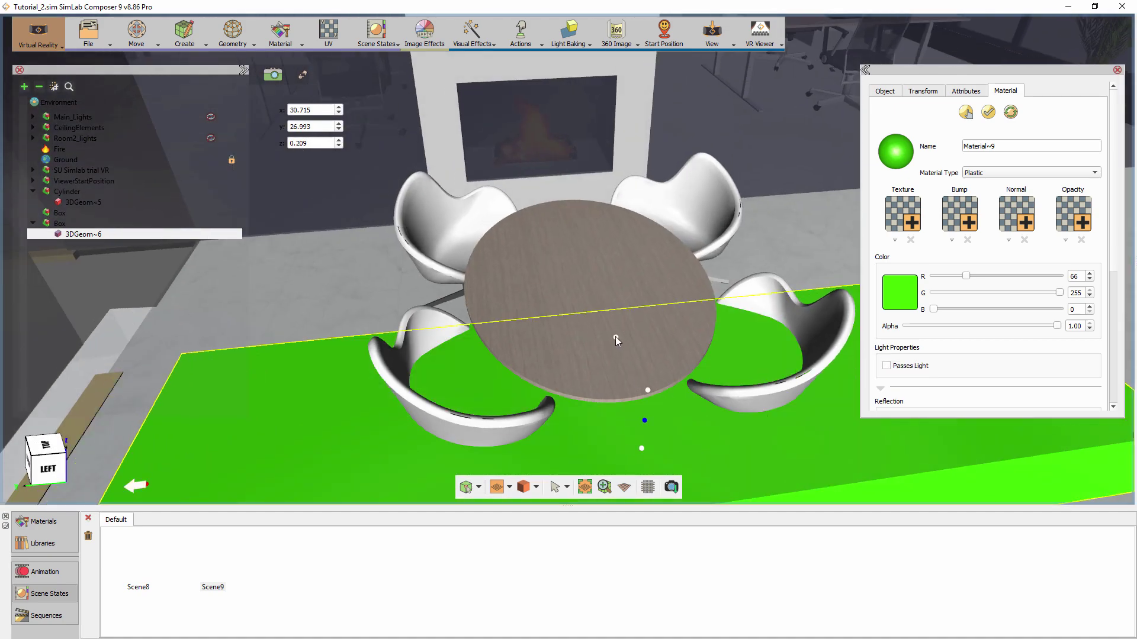
pyautogui.moveTo(613, 331); pyautogui.dragTo(551, 236)
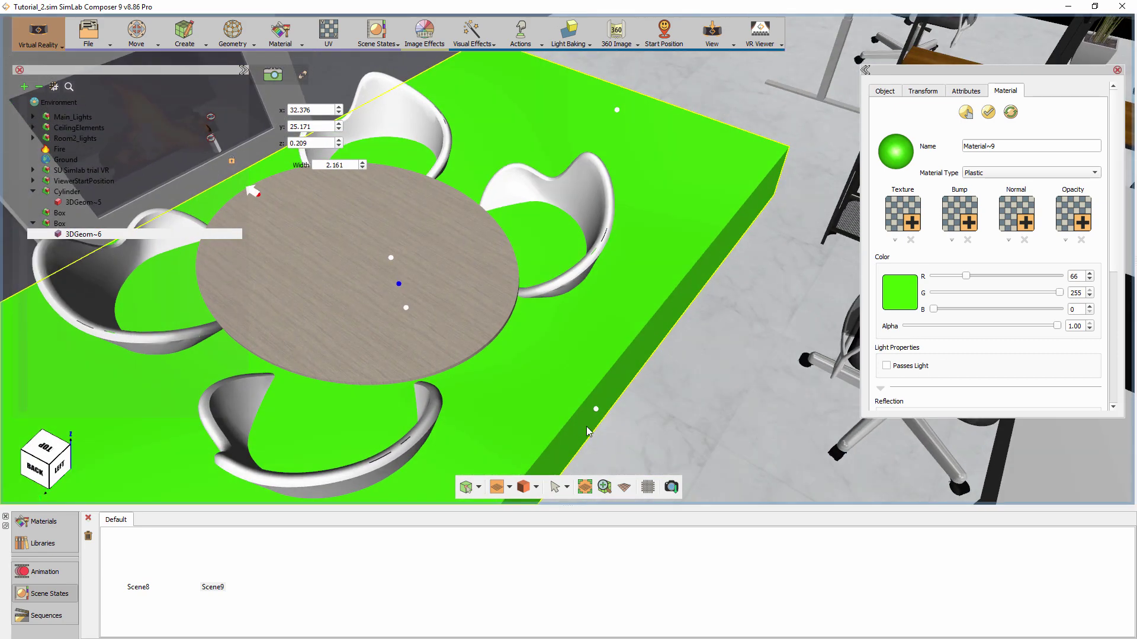
pyautogui.moveTo(471, 407); pyautogui.dragTo(1054, 363, button='middle')
pyautogui.moveTo(633, 406); pyautogui.dragTo(569, 438, button='middle')
pyautogui.moveTo(491, 438); pyautogui.dragTo(868, 323)
pyautogui.moveTo(869, 328); pyautogui.dragTo(507, 258, button='middle')
pyautogui.moveTo(507, 267); pyautogui.dragTo(555, 135)
pyautogui.moveTo(563, 368); pyautogui.dragTo(563, 143, button='middle')
# - Open the VR Events editor and add a third event of type Object Entered Object
pyautogui.click(530, 36)
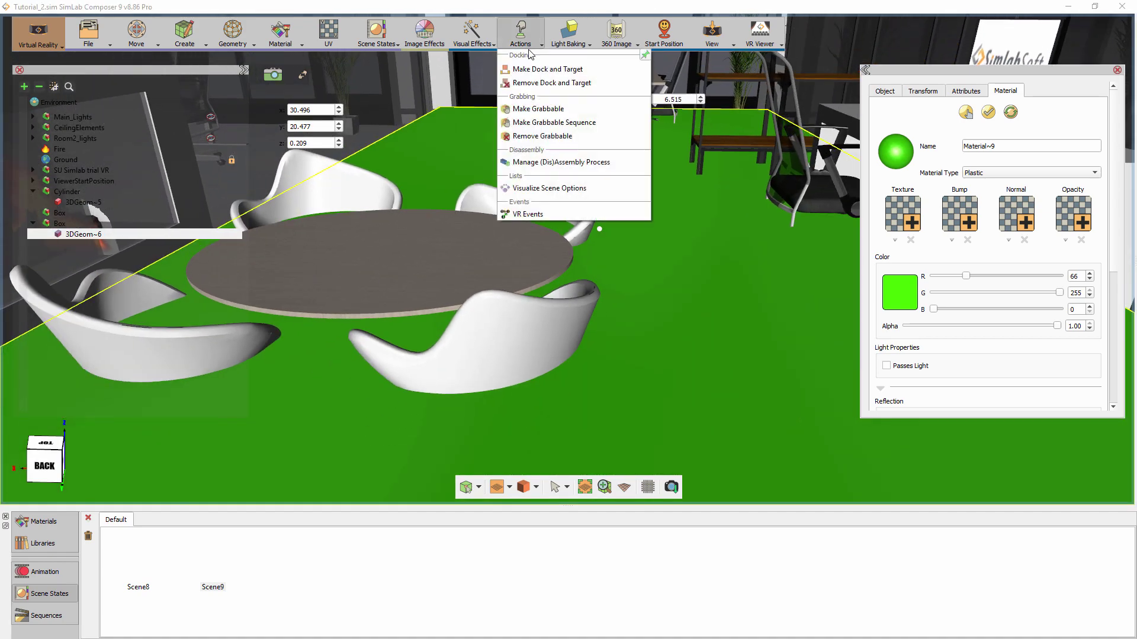
pyautogui.click(533, 215)
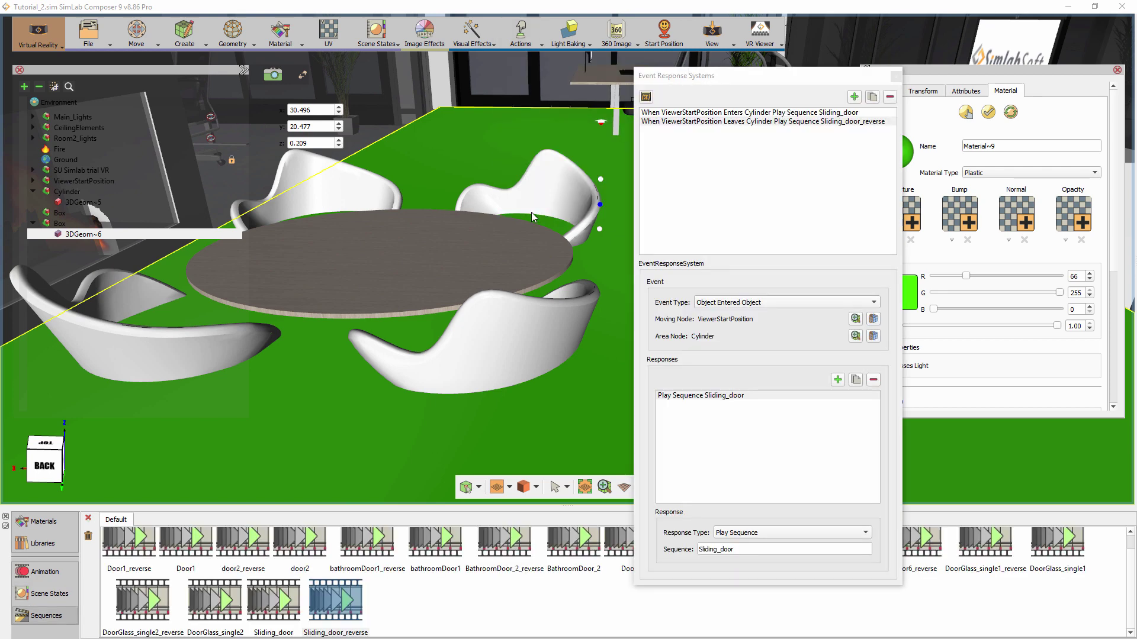
pyautogui.click(853, 96)
pyautogui.click(854, 98)
pyautogui.click(732, 131)
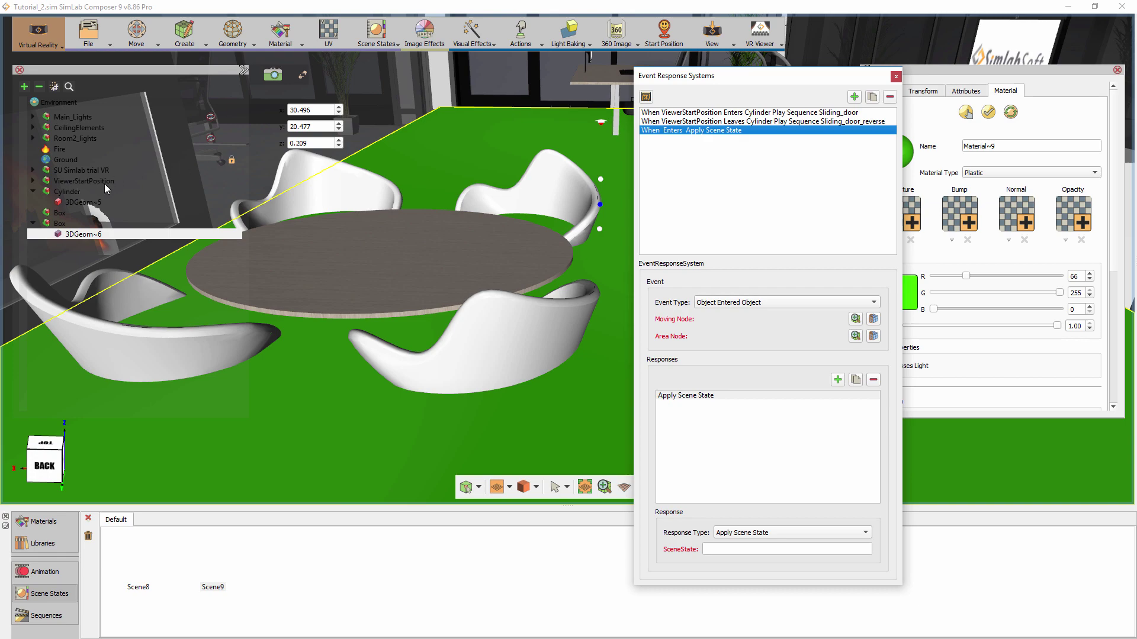
# - Assign ViewerStartPosition as the new event's moving node and the green Box as its area node, with Scene8 as the applied scene state
pyautogui.click(93, 183)
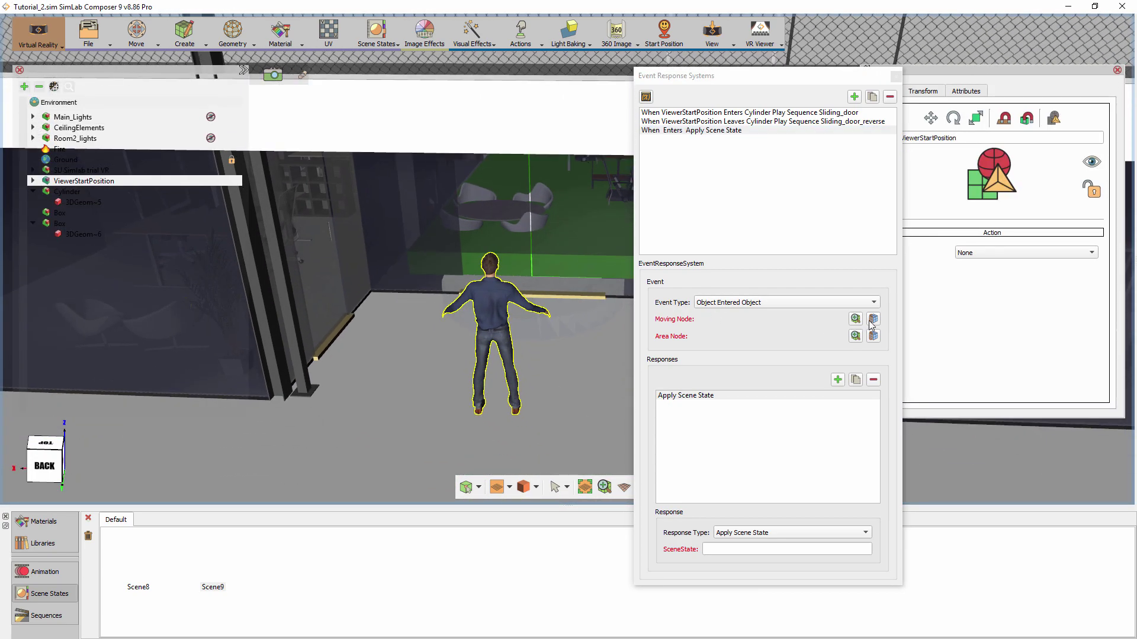
pyautogui.click(873, 319)
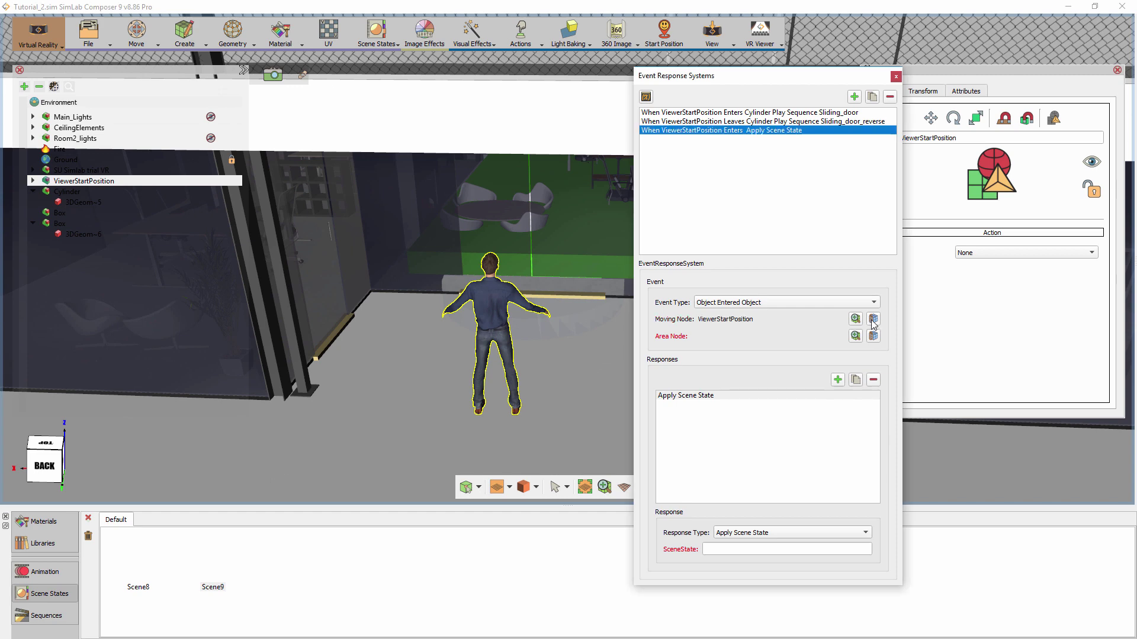
pyautogui.scroll(4, 615, 252)
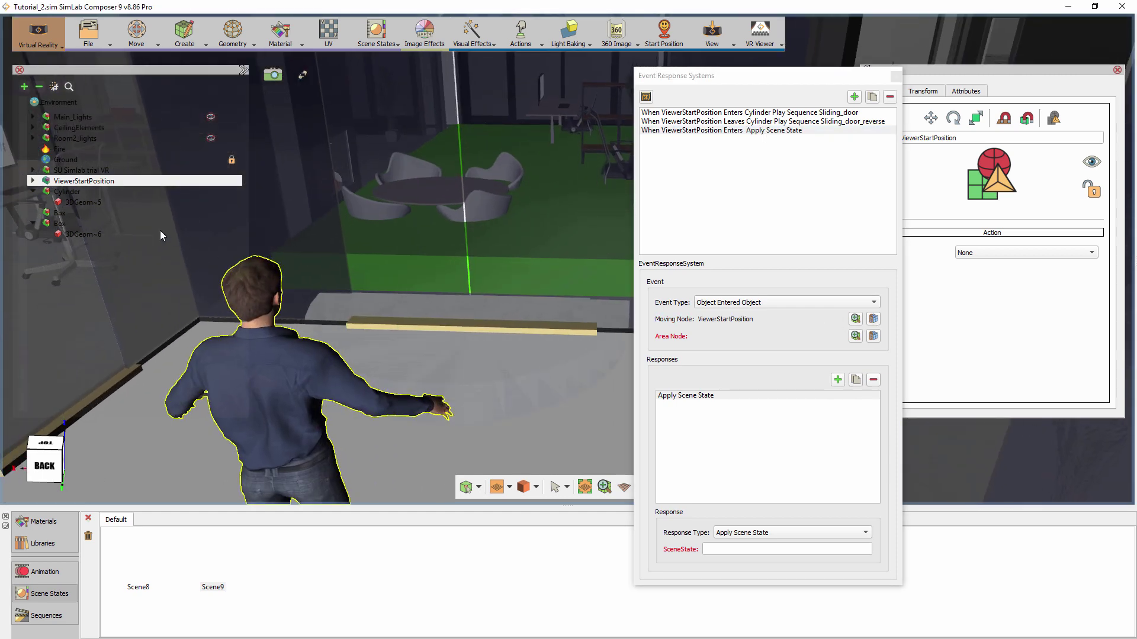
pyautogui.click(59, 223)
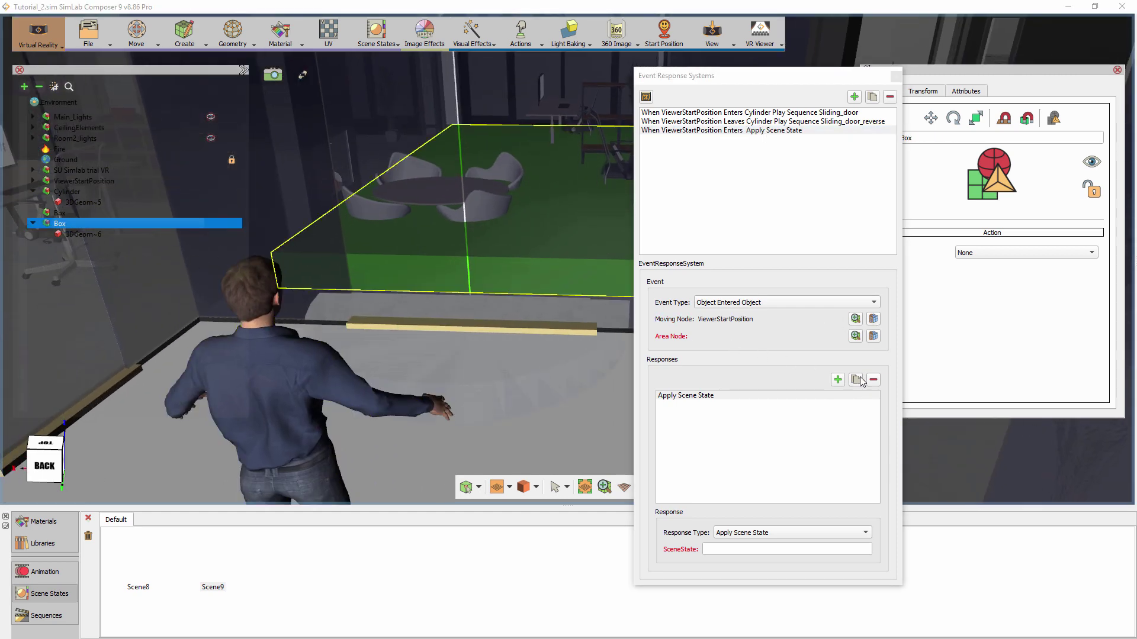
pyautogui.click(873, 336)
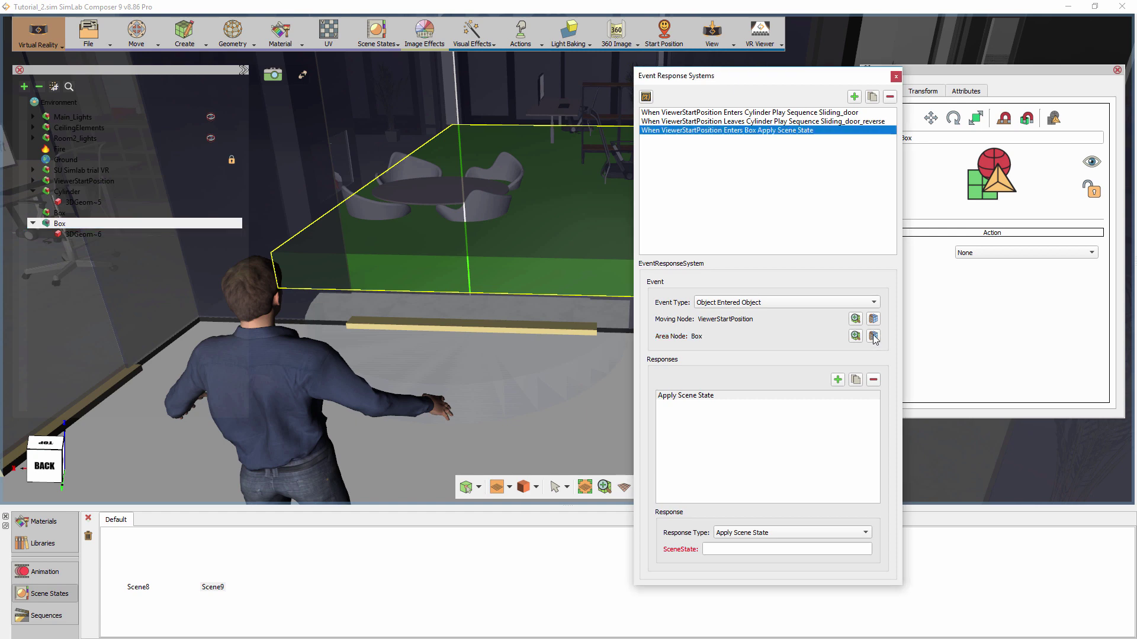
pyautogui.click(756, 400)
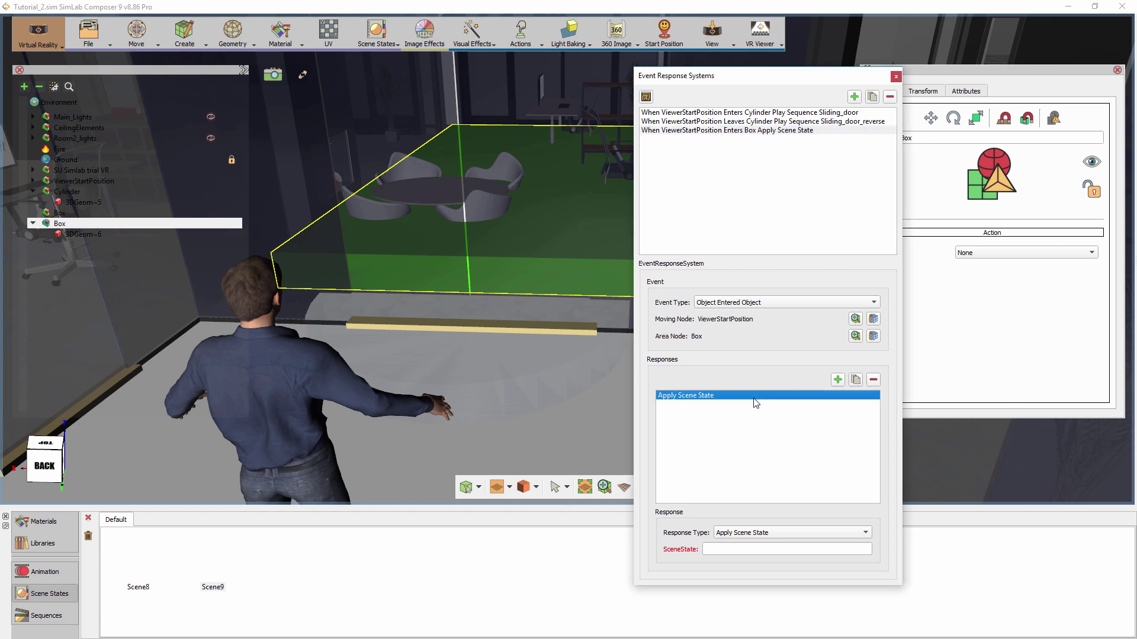
pyautogui.click(135, 577)
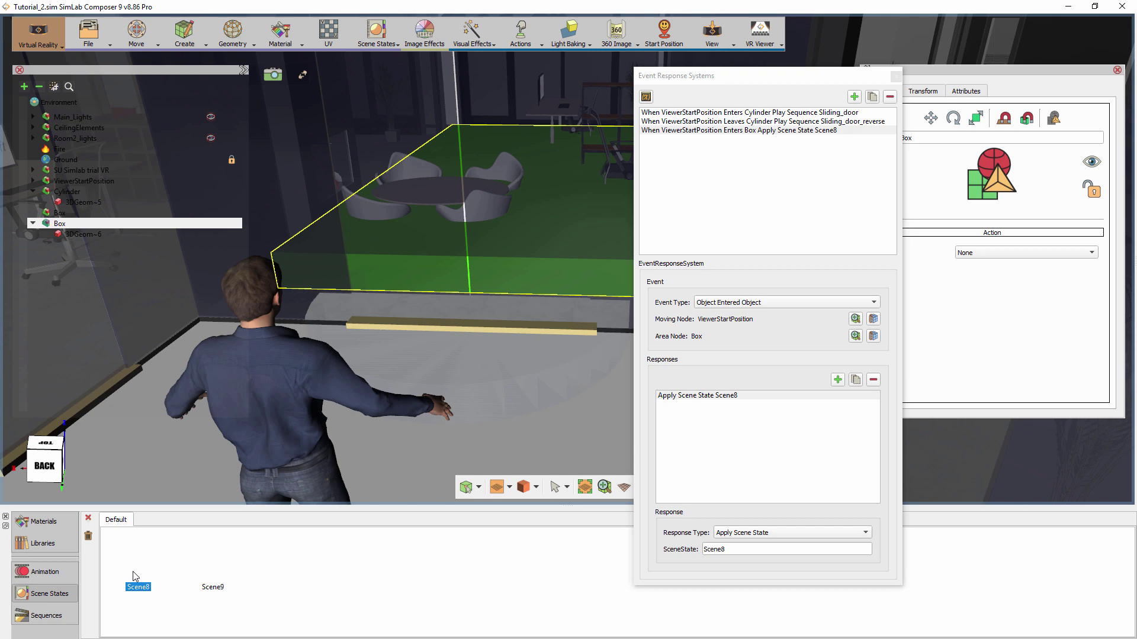
# - Add a fourth event to the event response list with the type Object Exited Object
pyautogui.click(854, 96)
pyautogui.click(721, 140)
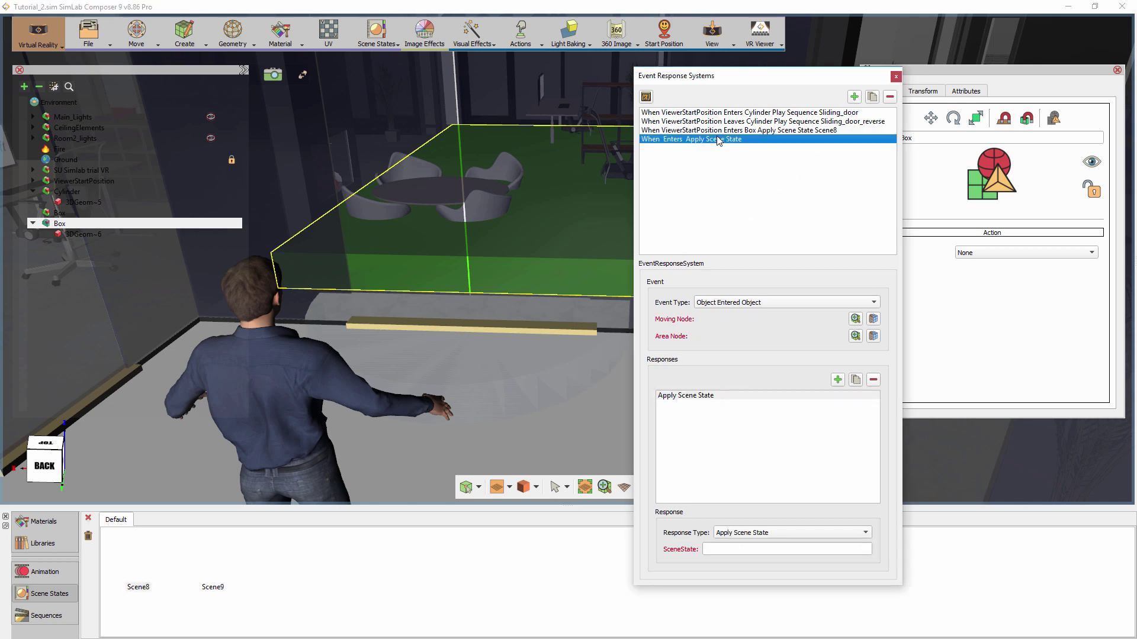
pyautogui.click(751, 303)
pyautogui.click(744, 315)
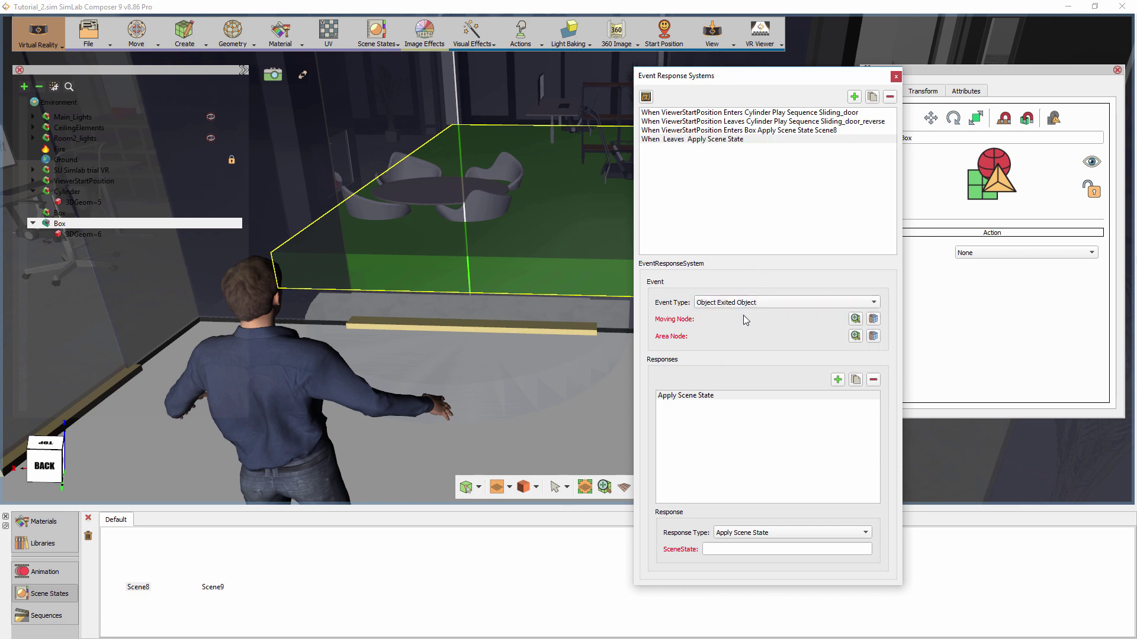
# - Assign ViewerStartPosition as the exit event's moving node, the green box's 3DGeom~6 as area node and Scene9 as applied state, and close the editor
pyautogui.click(87, 180)
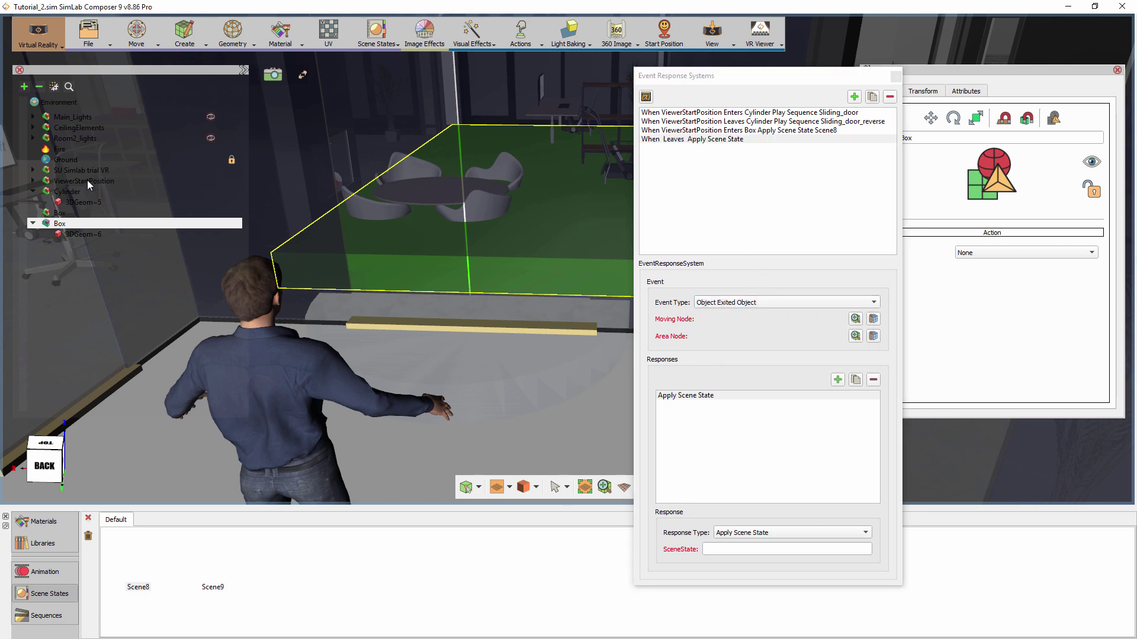
pyautogui.click(874, 319)
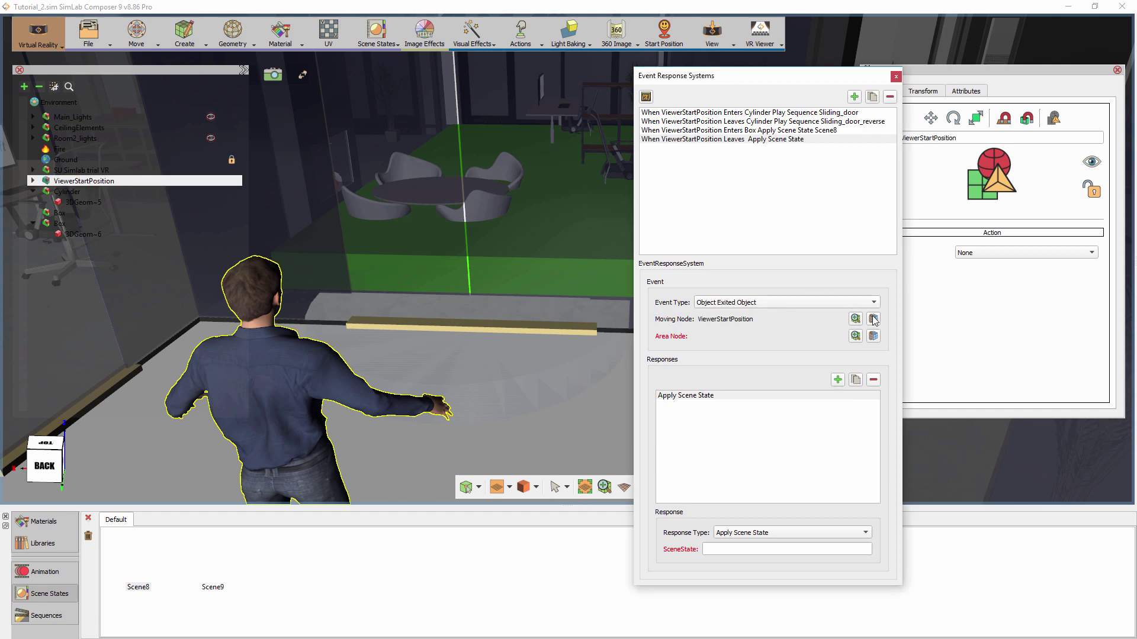
pyautogui.click(69, 235)
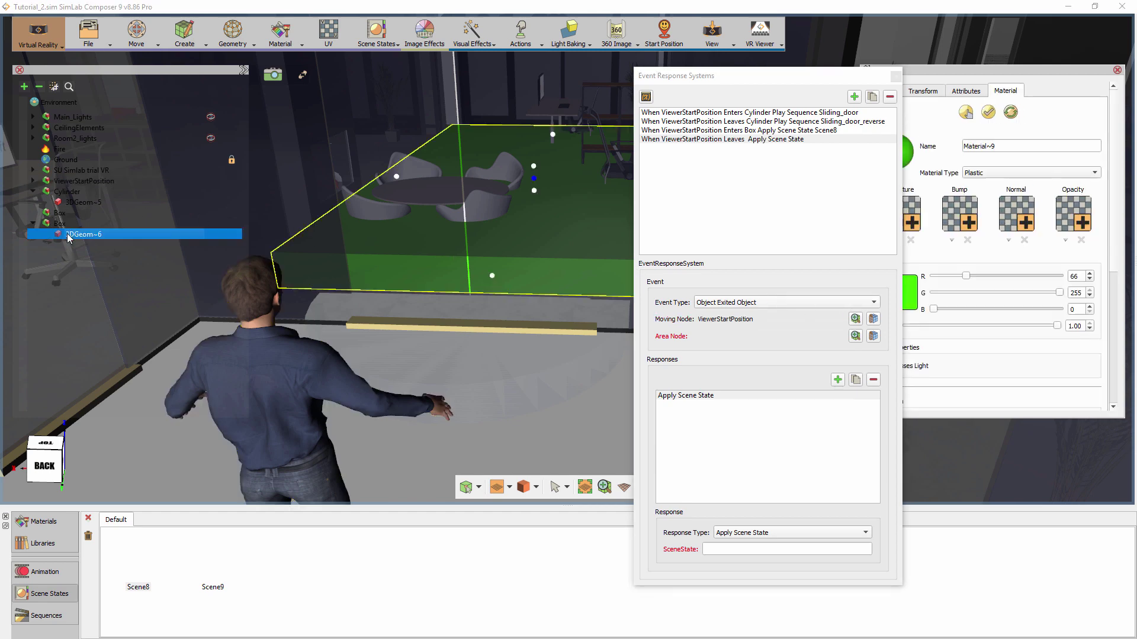
pyautogui.click(873, 337)
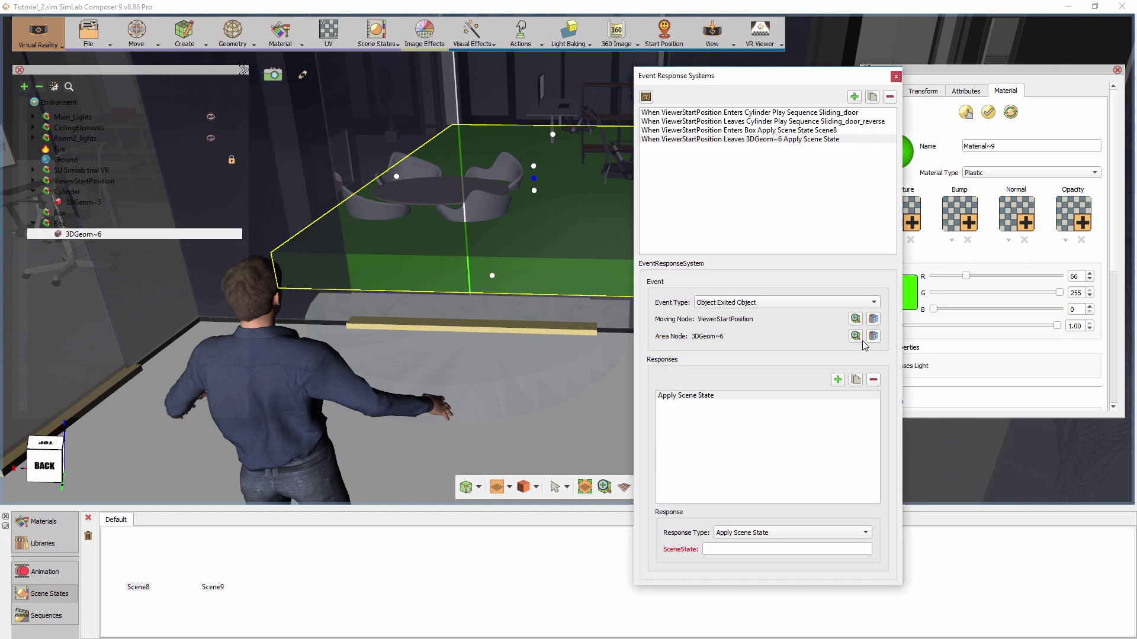
pyautogui.click(738, 398)
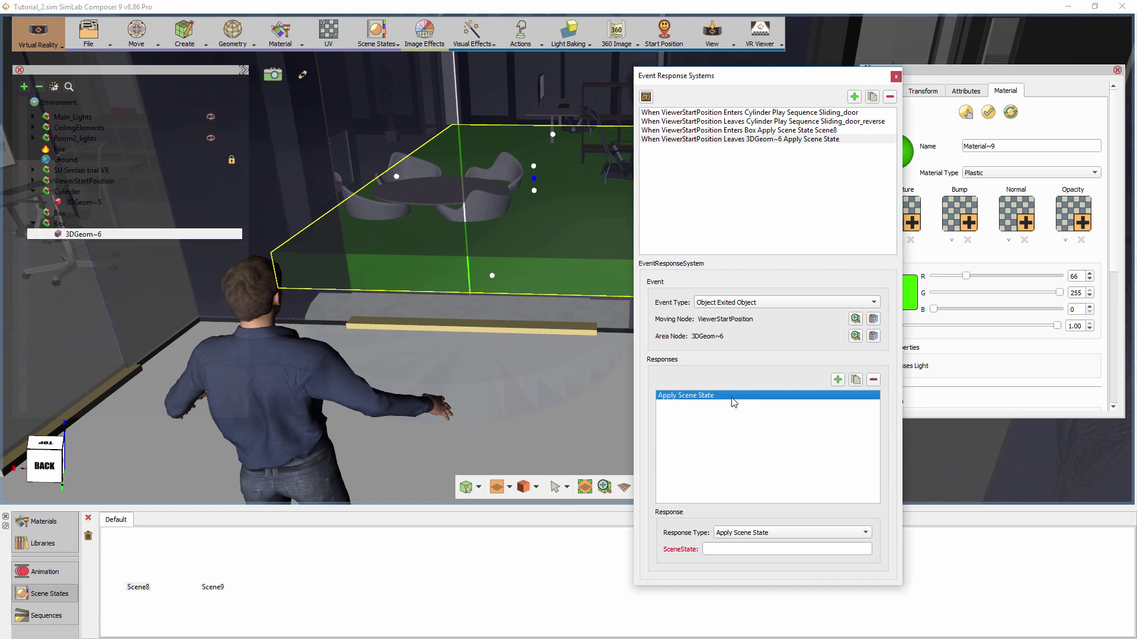
pyautogui.click(216, 564)
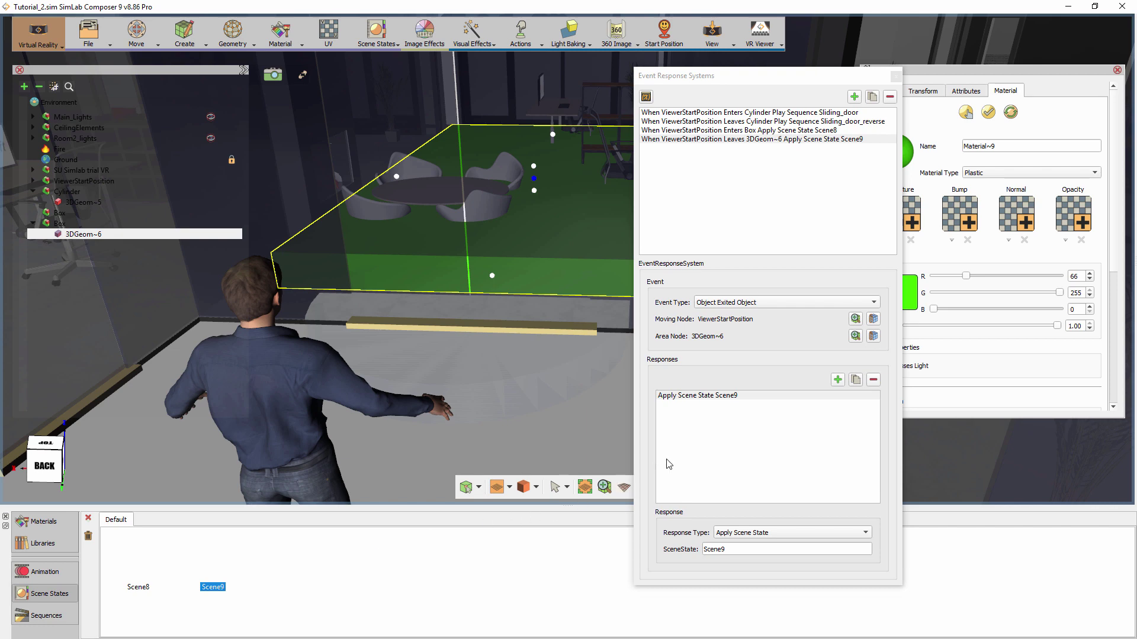
pyautogui.click(755, 132)
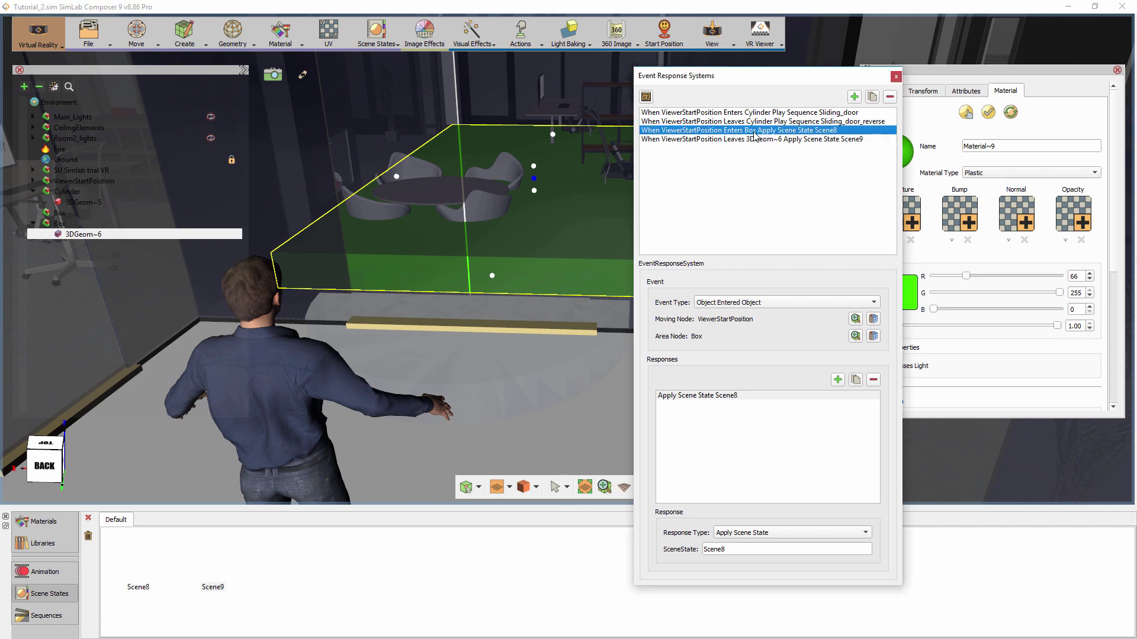
pyautogui.click(746, 140)
pyautogui.click(746, 131)
pyautogui.click(896, 77)
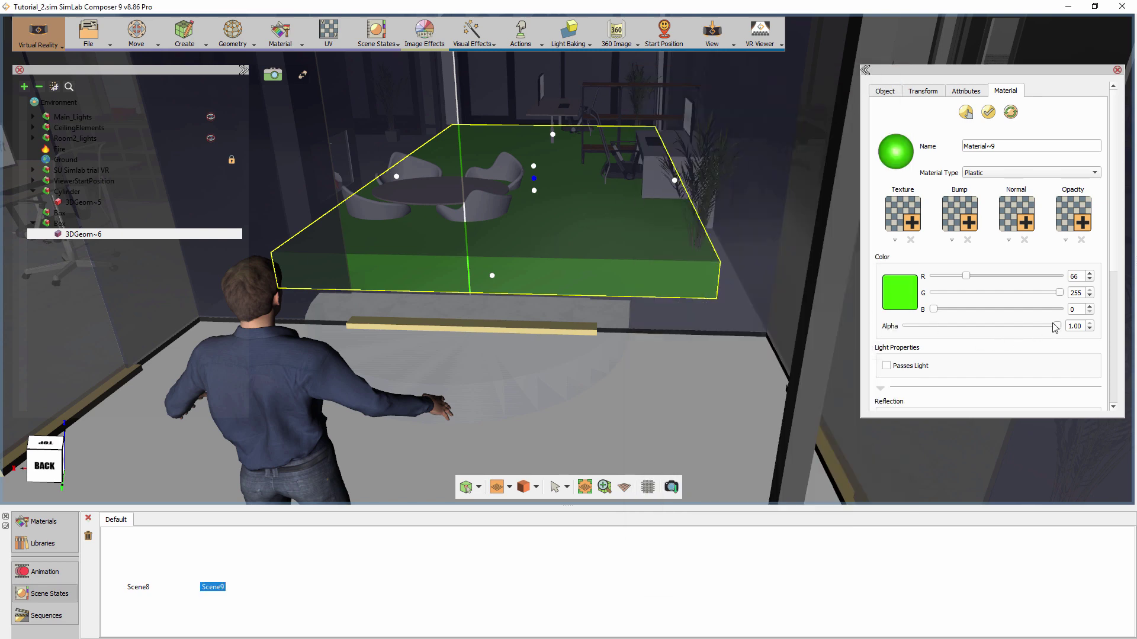
# - Make the green trigger box fully transparent by setting its material's alpha to 0.00
pyautogui.moveTo(1057, 325); pyautogui.dragTo(928, 330)
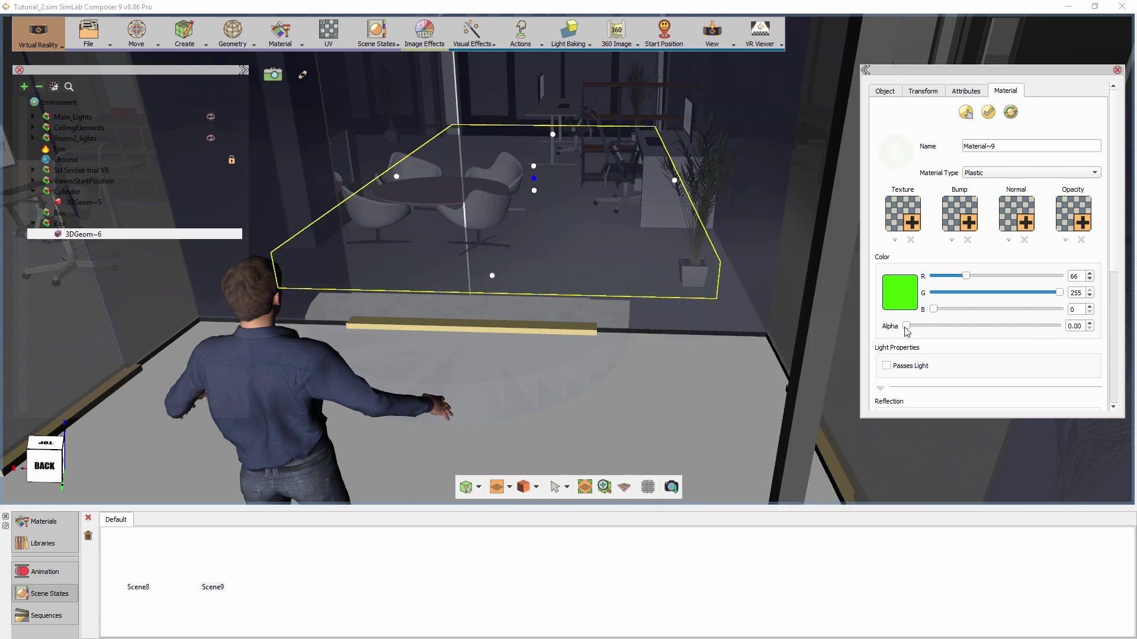
# - Open the choice of view modes for viewing the scene
pyautogui.click(723, 47)
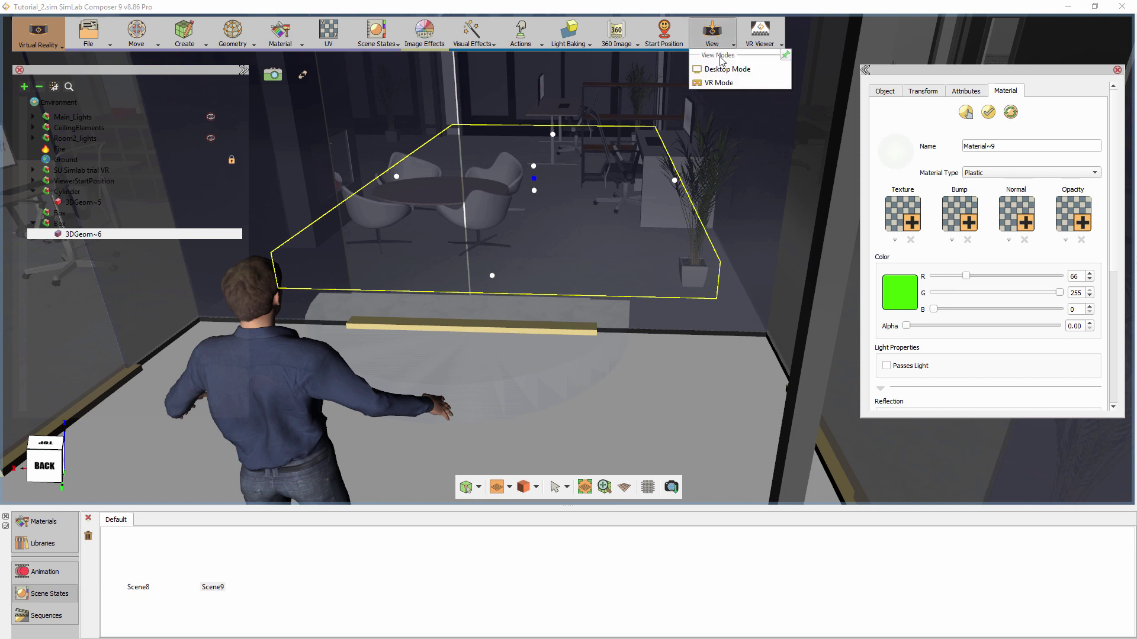